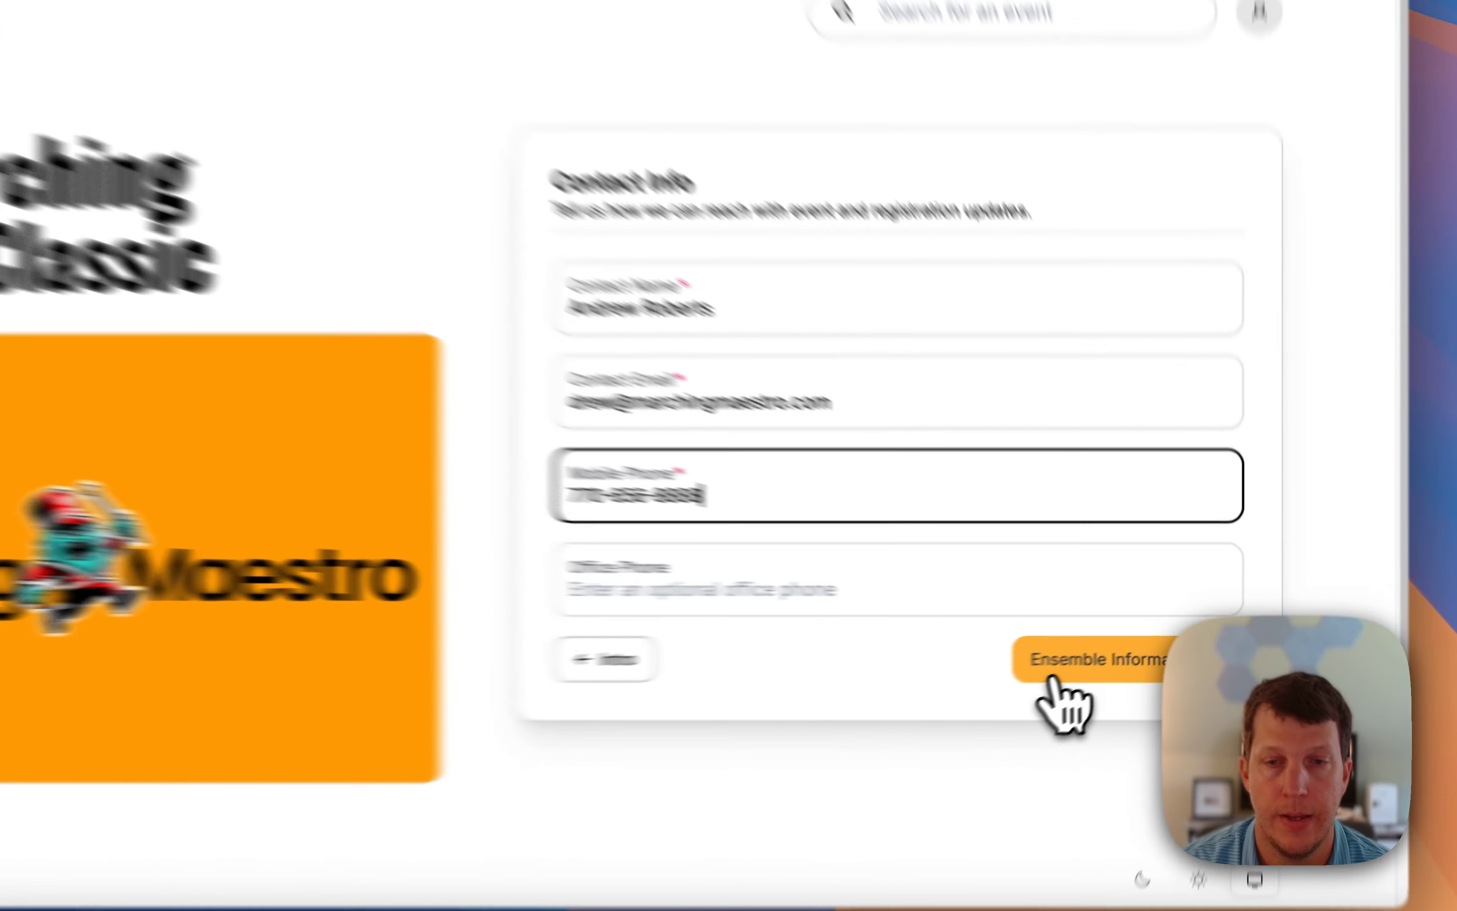
Enter County High School, County High School Marching Band and its GA street address, city and ZIP.
{"action": "left_click", "coordinate": [1115, 651]}
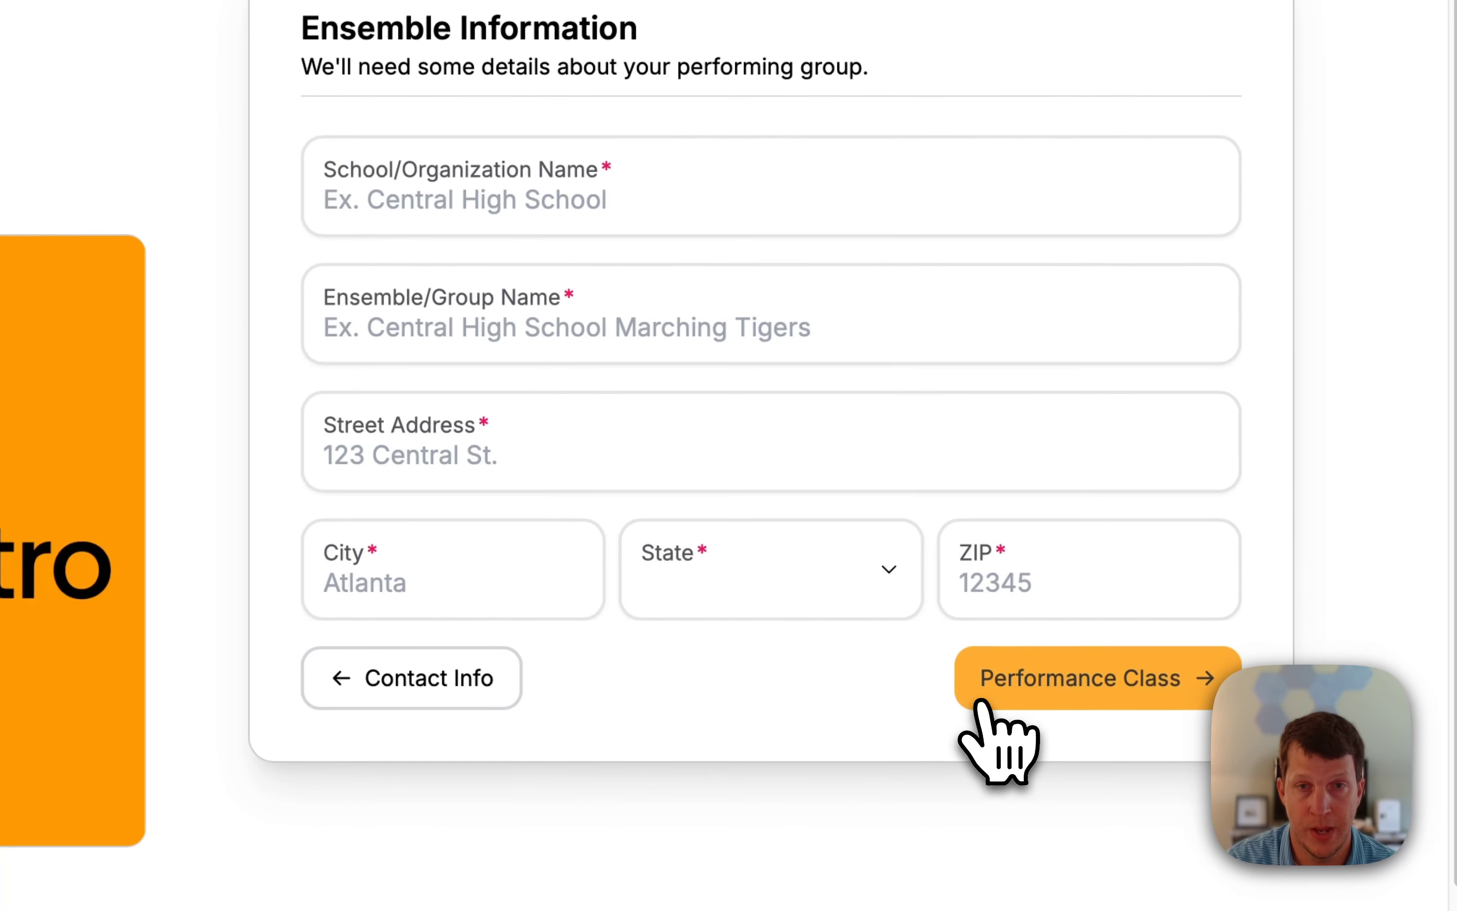
{"action": "left_click", "coordinate": [479, 217]}
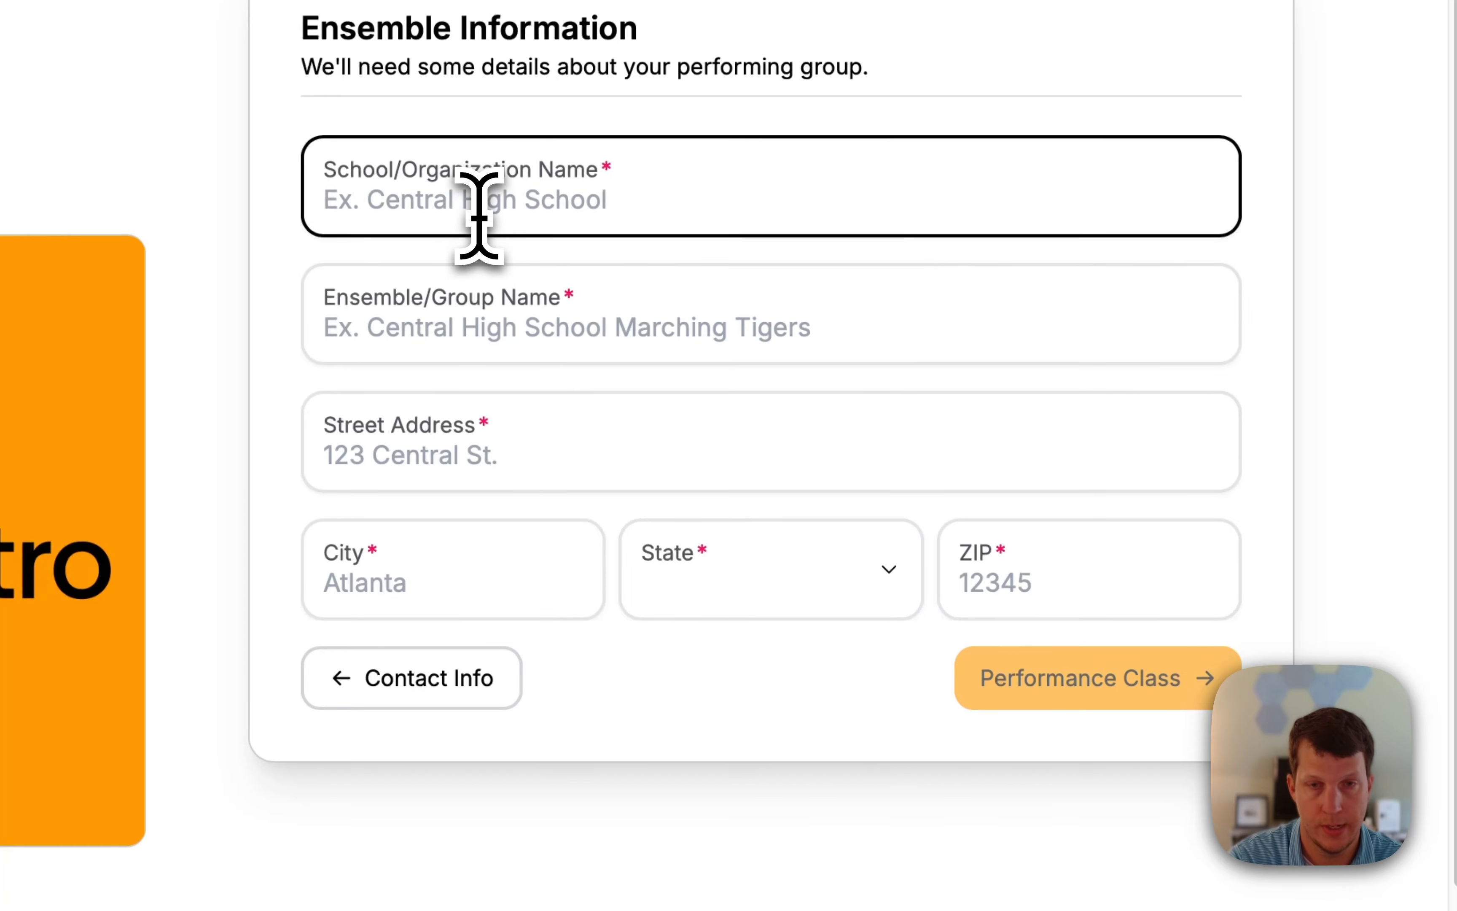
{"action": "type", "text": "County High S"}
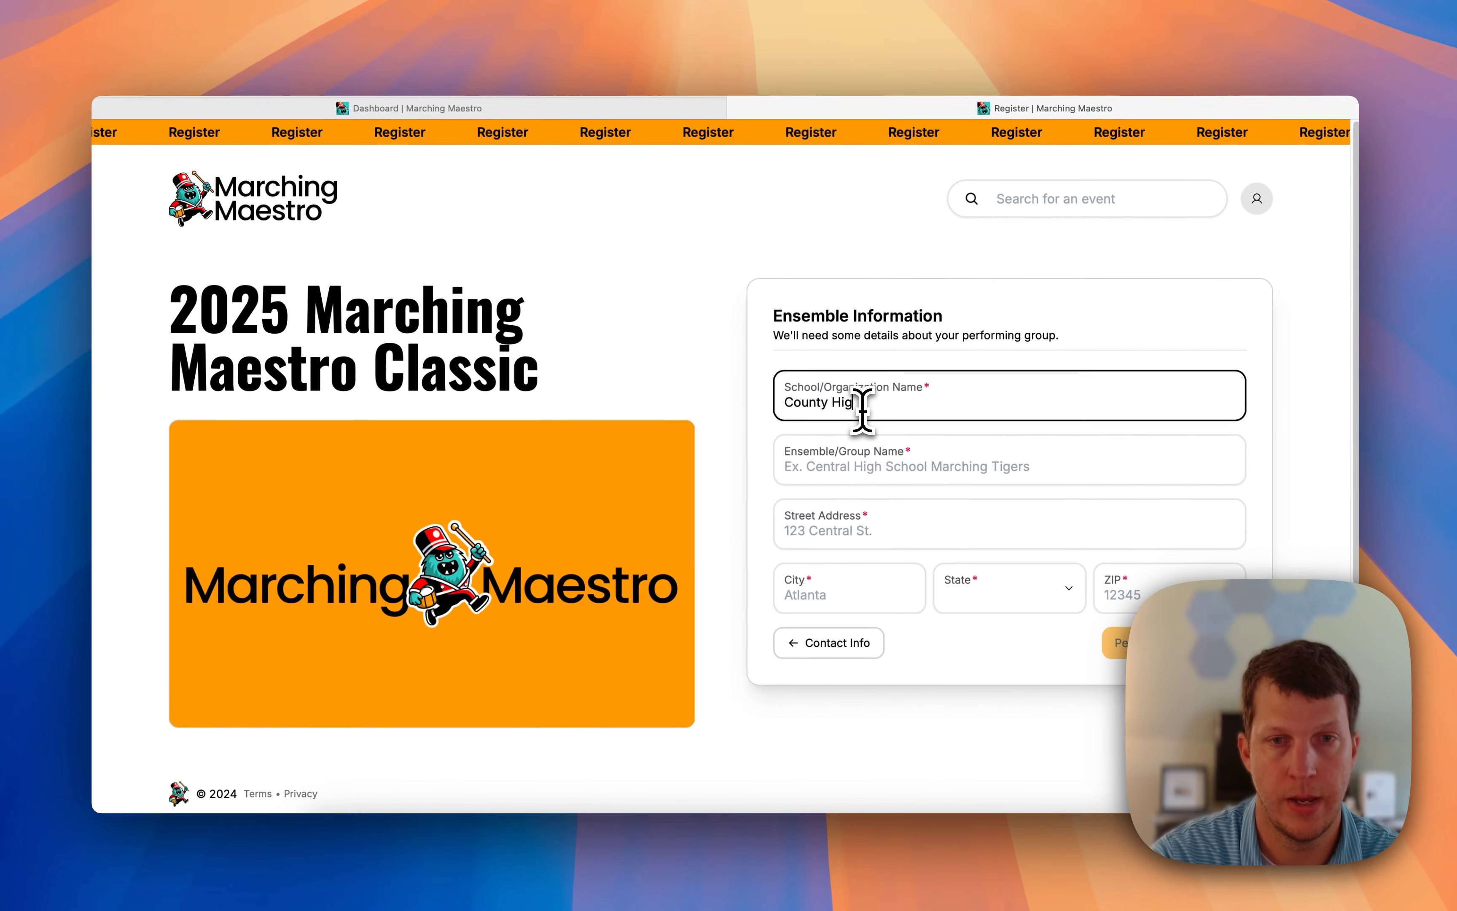
{"action": "type", "text": "chool"}
{"action": "key", "text": "Tab"}
{"action": "type", "text": "COu"}
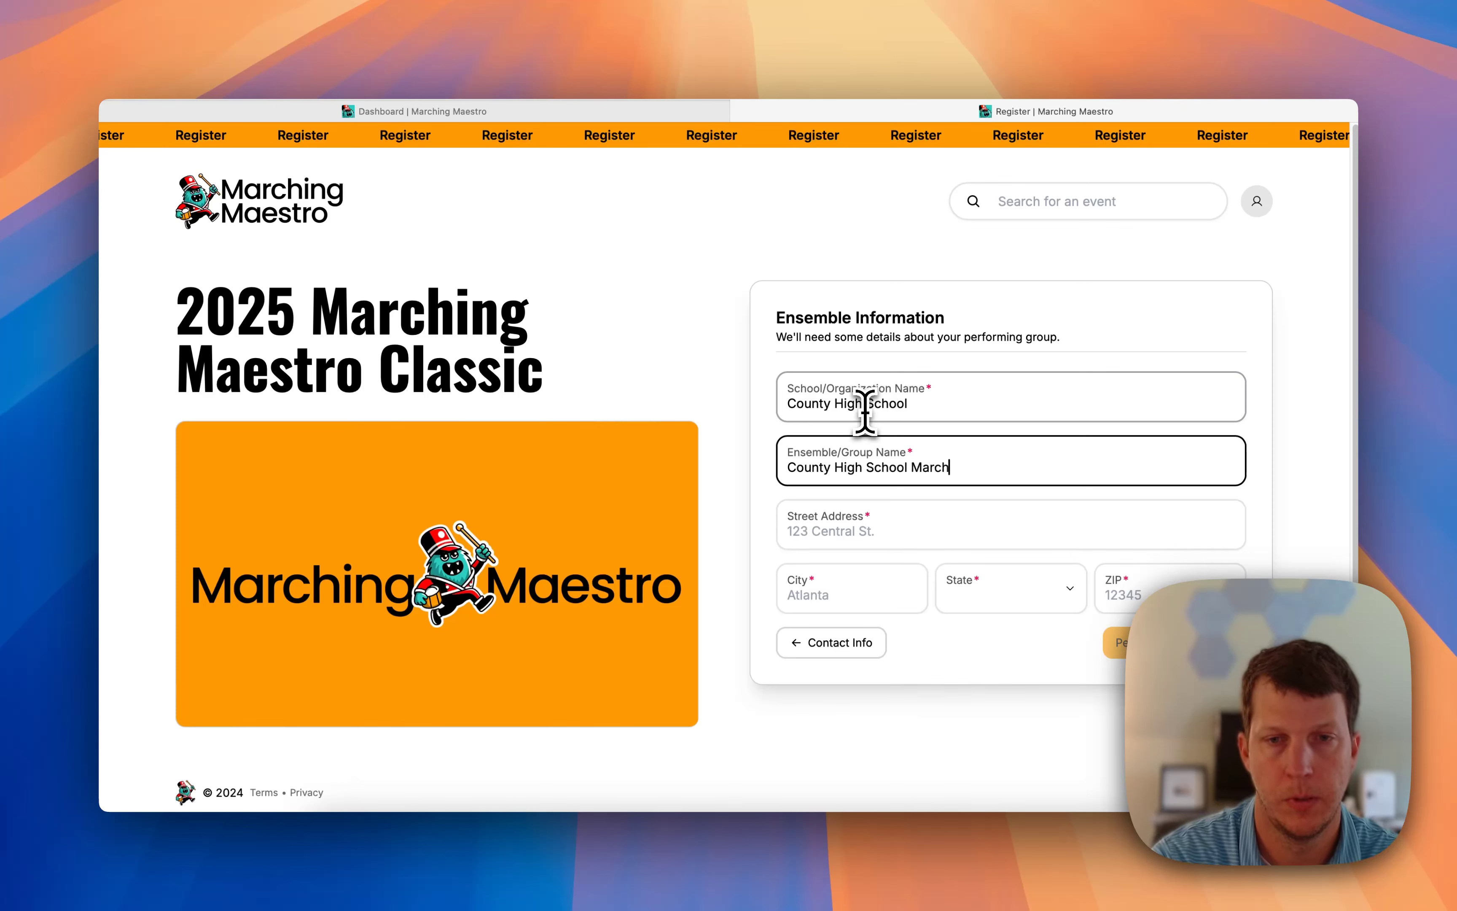
{"action": "key", "text": "Tab"}
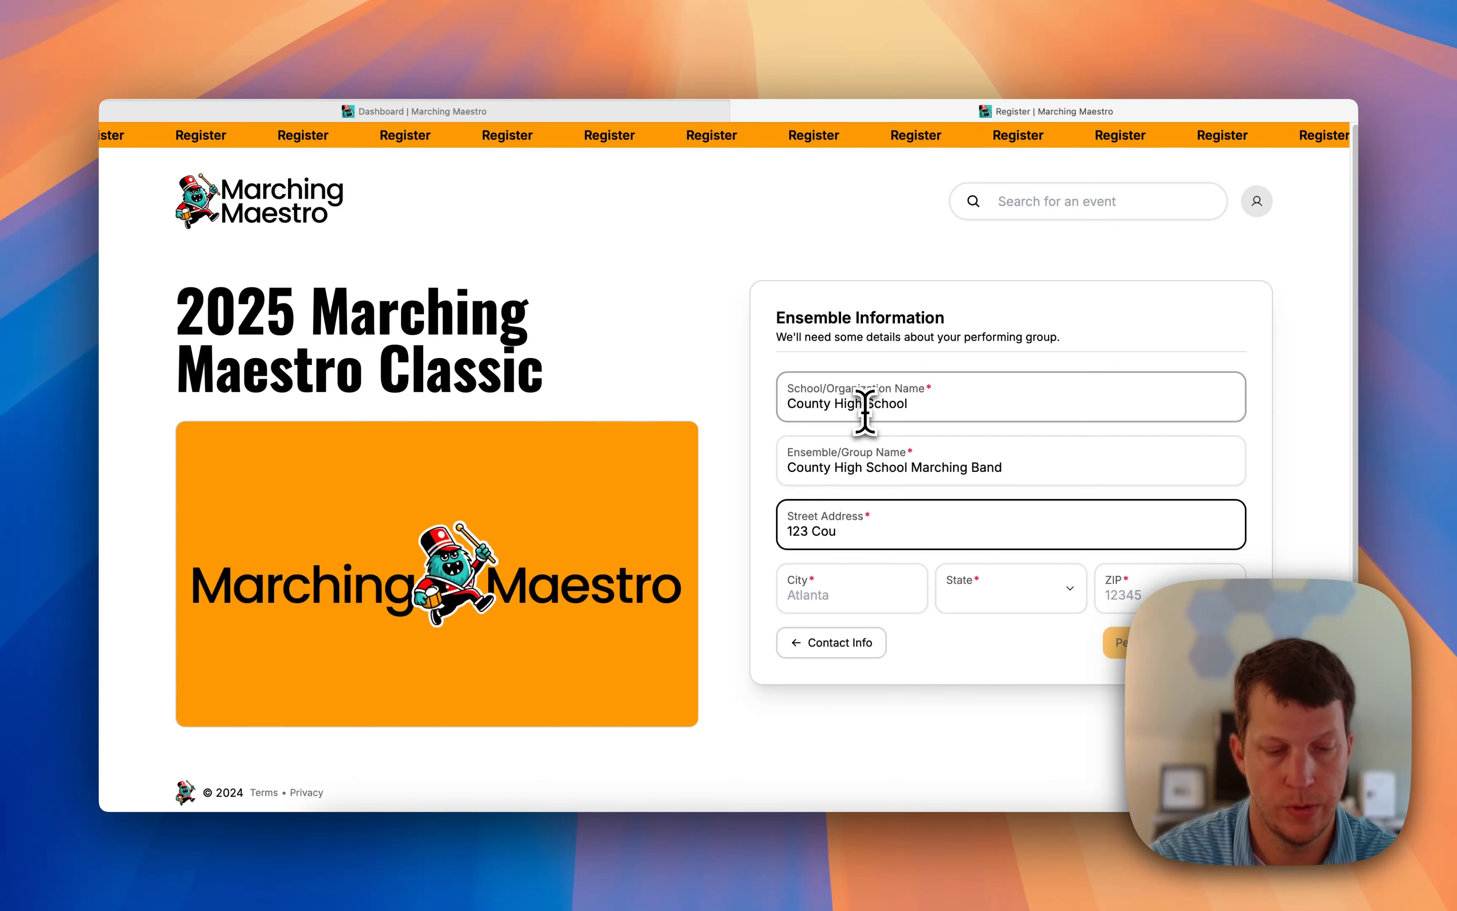
{"action": "key", "text": "Tab"}
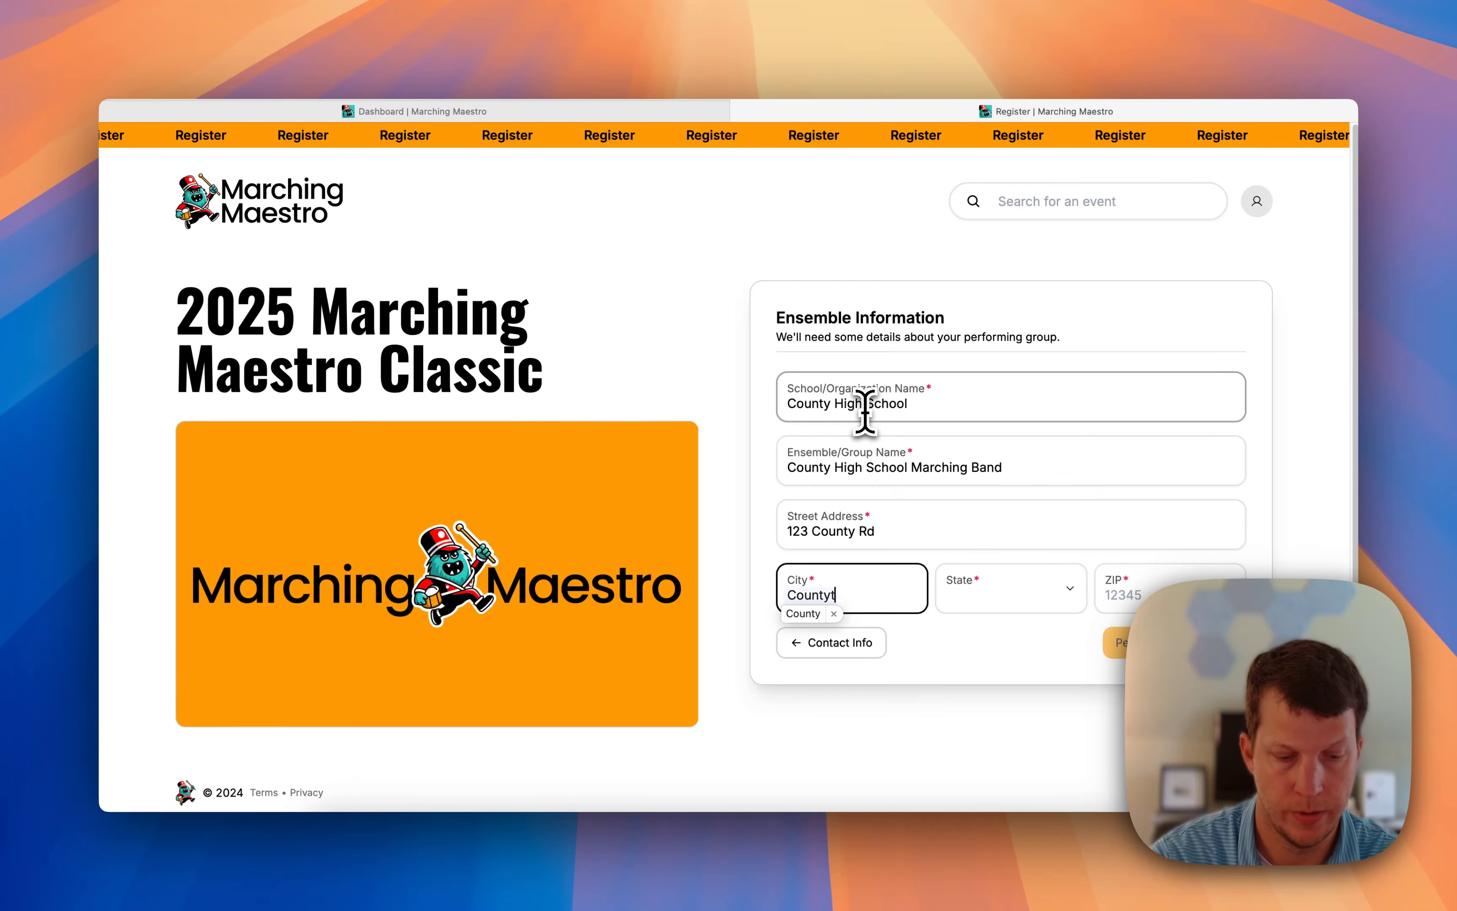
{"action": "key", "text": "BackSpace"}
{"action": "key", "text": "Tab"}
{"action": "type", "text": "GA"}
{"action": "key", "text": "Tab"}
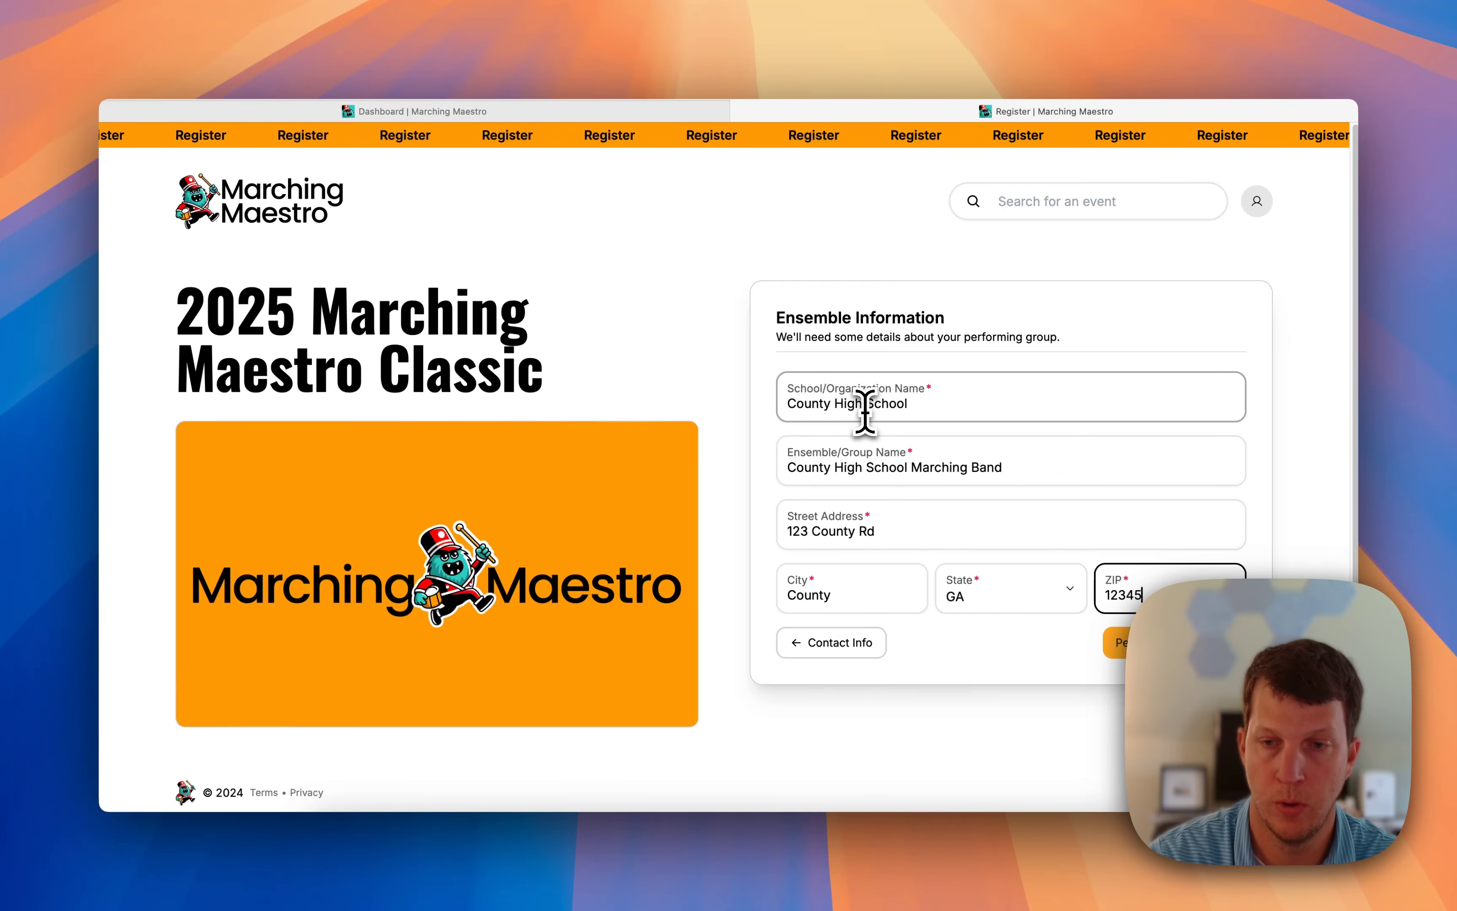
{"action": "left_click", "coordinate": [1119, 642]}
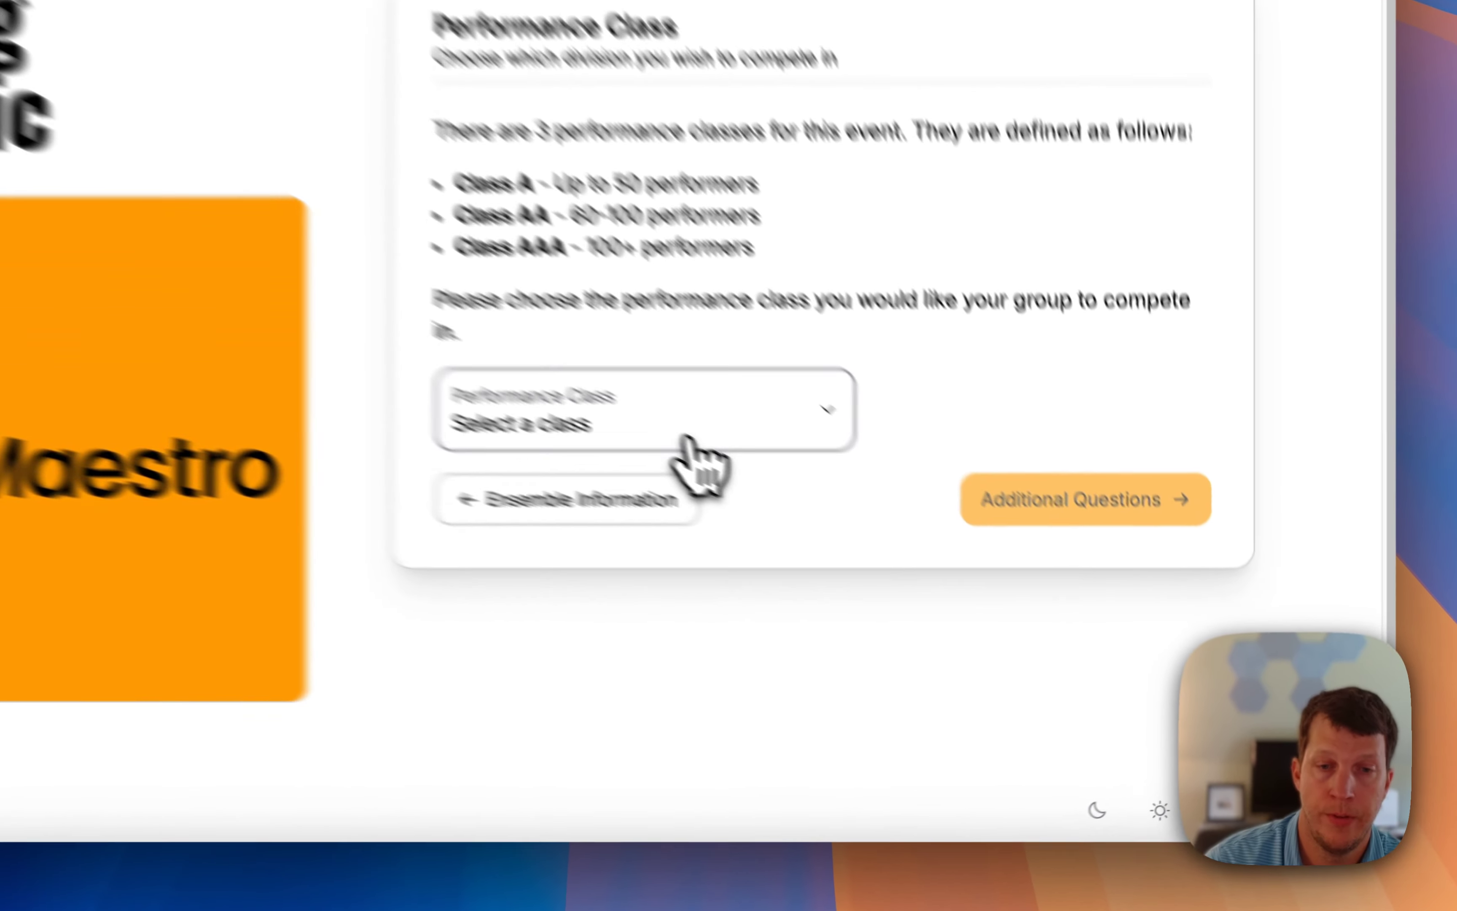
Set the band's performance class to Class AAA and continue to the additional questions.
{"action": "left_click", "coordinate": [928, 565]}
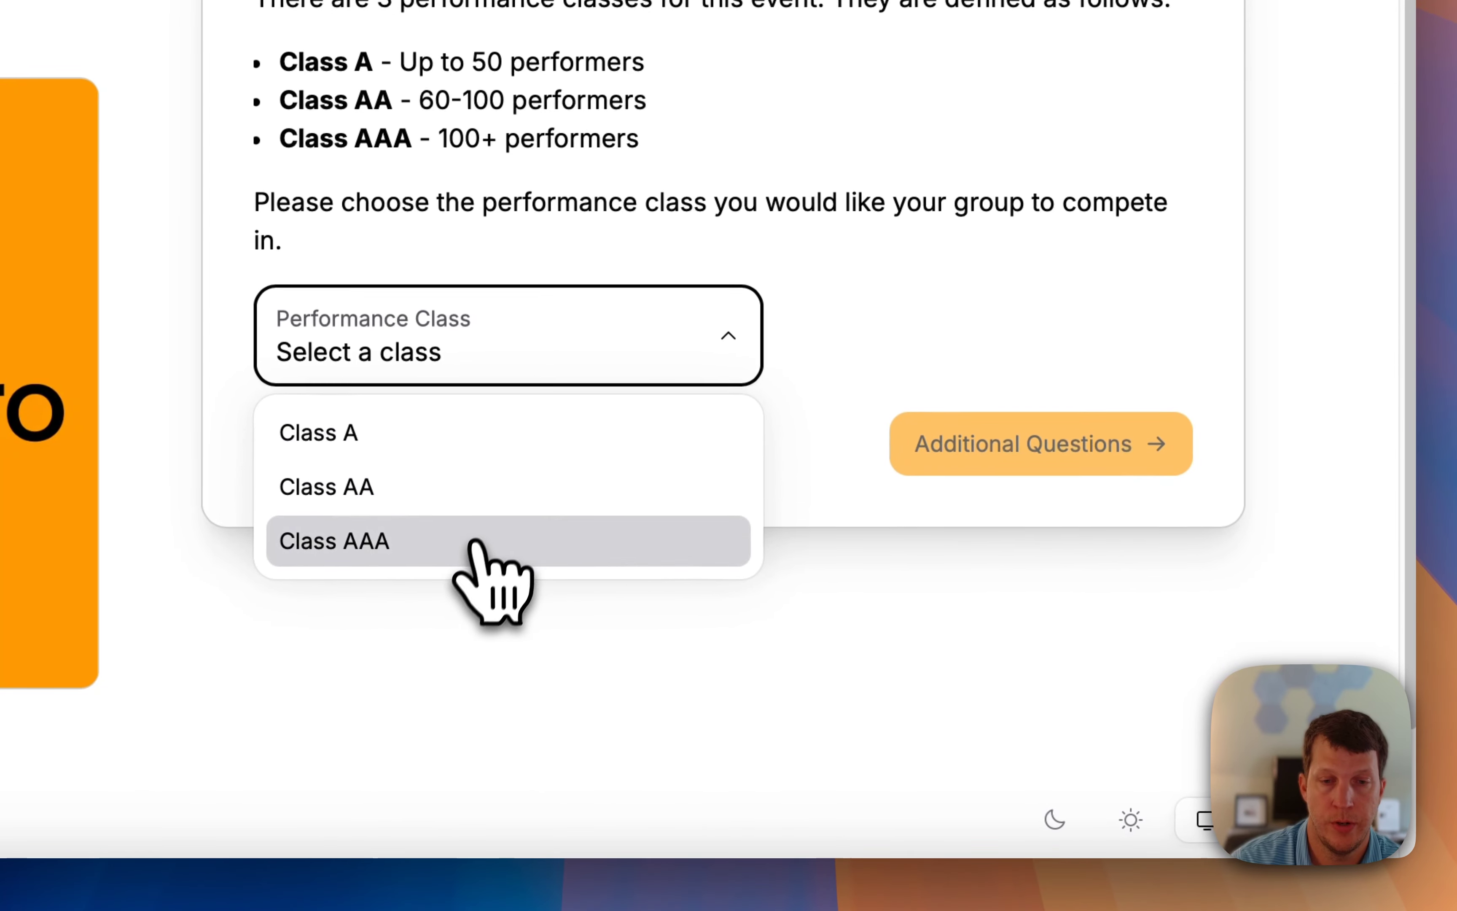
{"action": "left_click", "coordinate": [475, 541]}
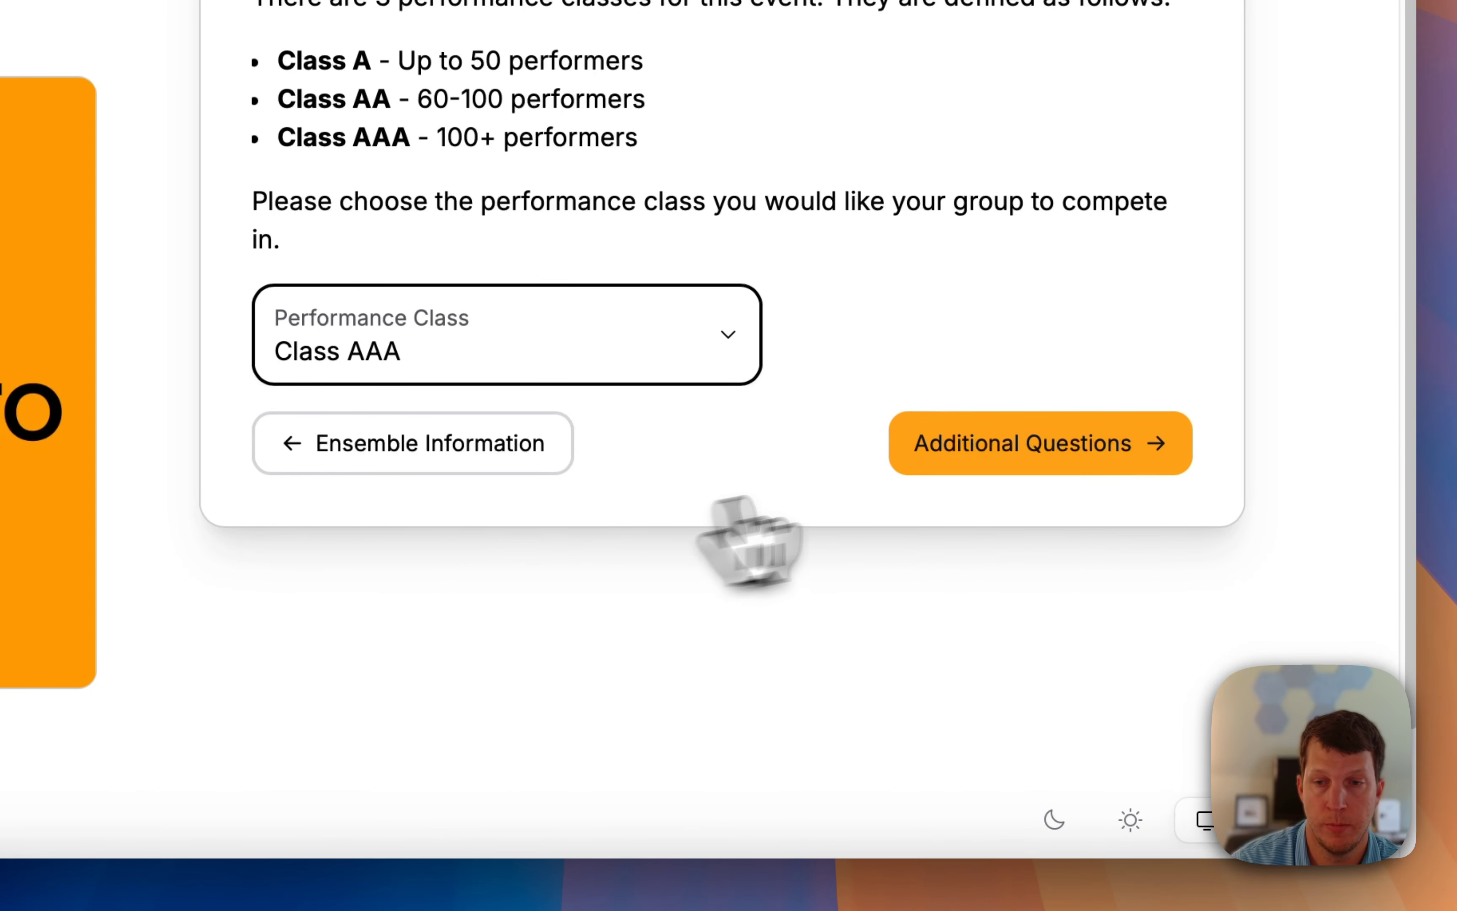
{"action": "left_click", "coordinate": [996, 444]}
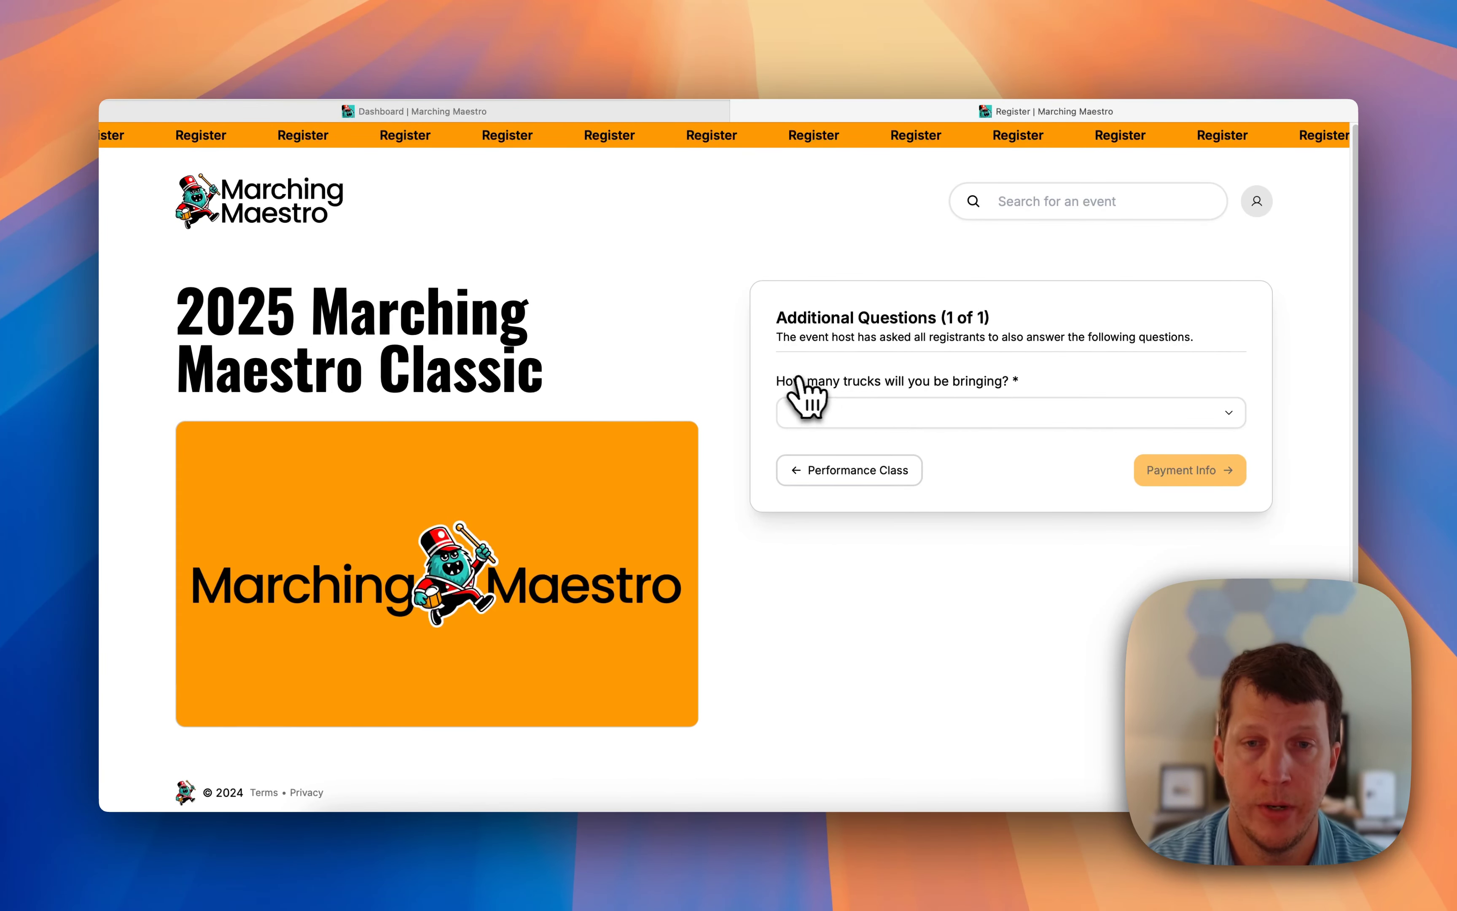
Answer 1-3 for the number of trucks and continue to payment information.
{"action": "left_click", "coordinate": [837, 409]}
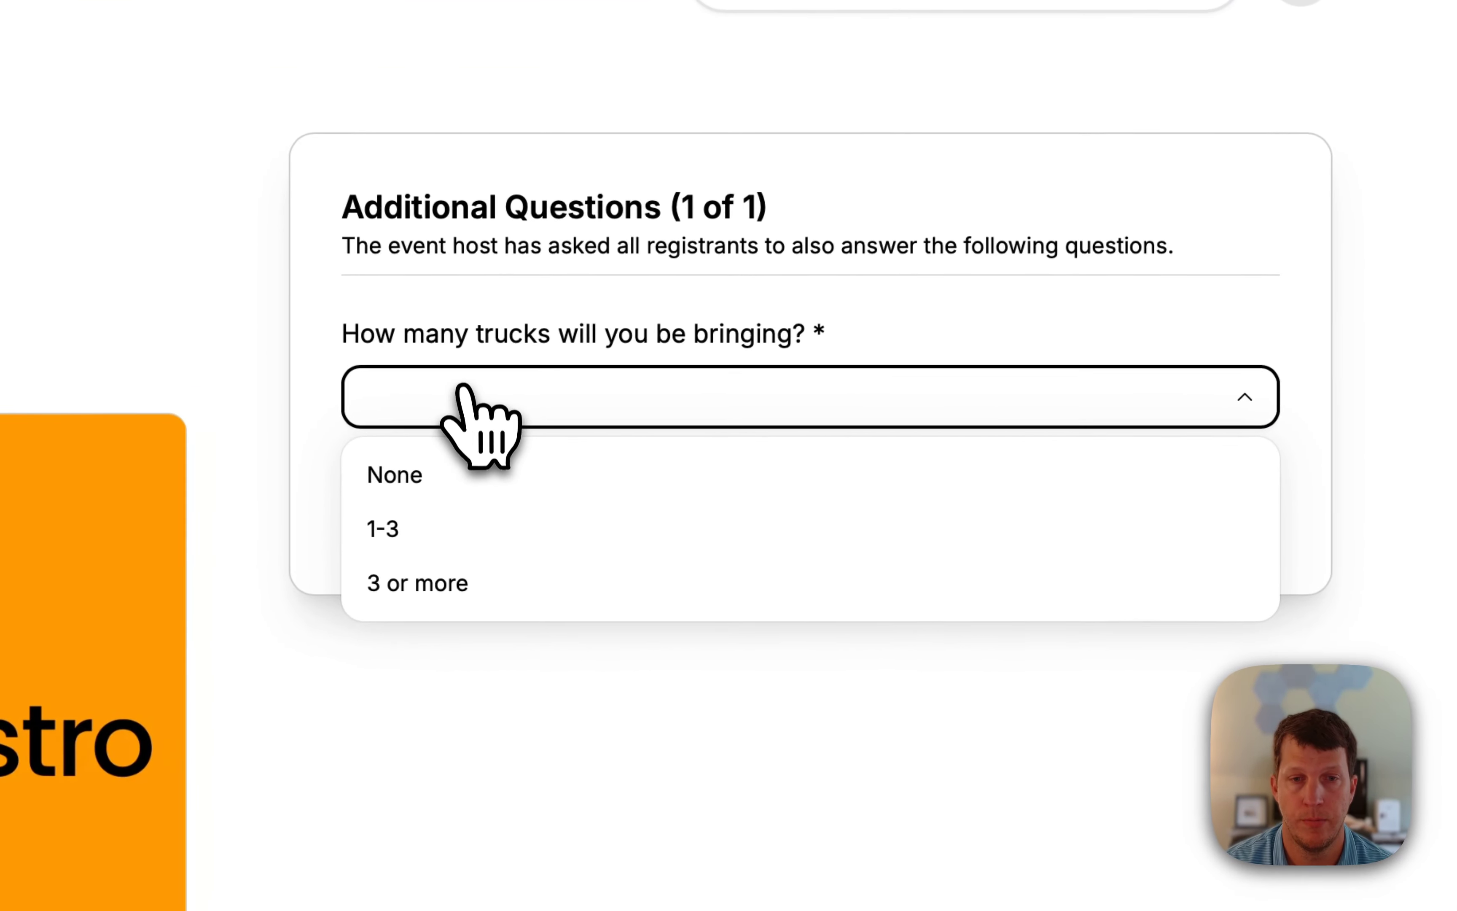
{"action": "left_click", "coordinate": [429, 528]}
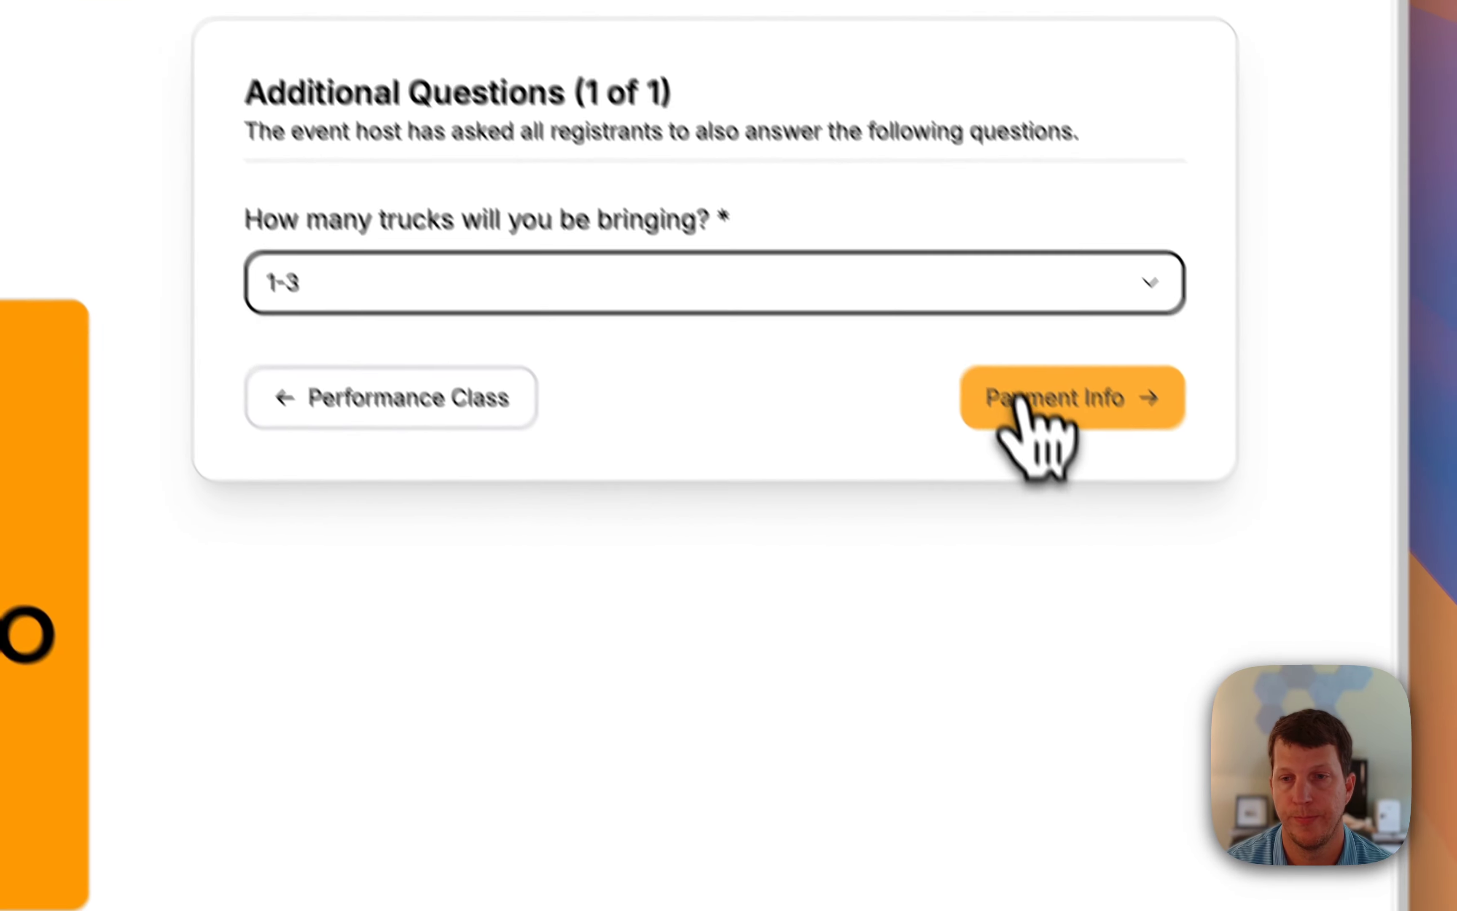
{"action": "left_click", "coordinate": [1022, 401]}
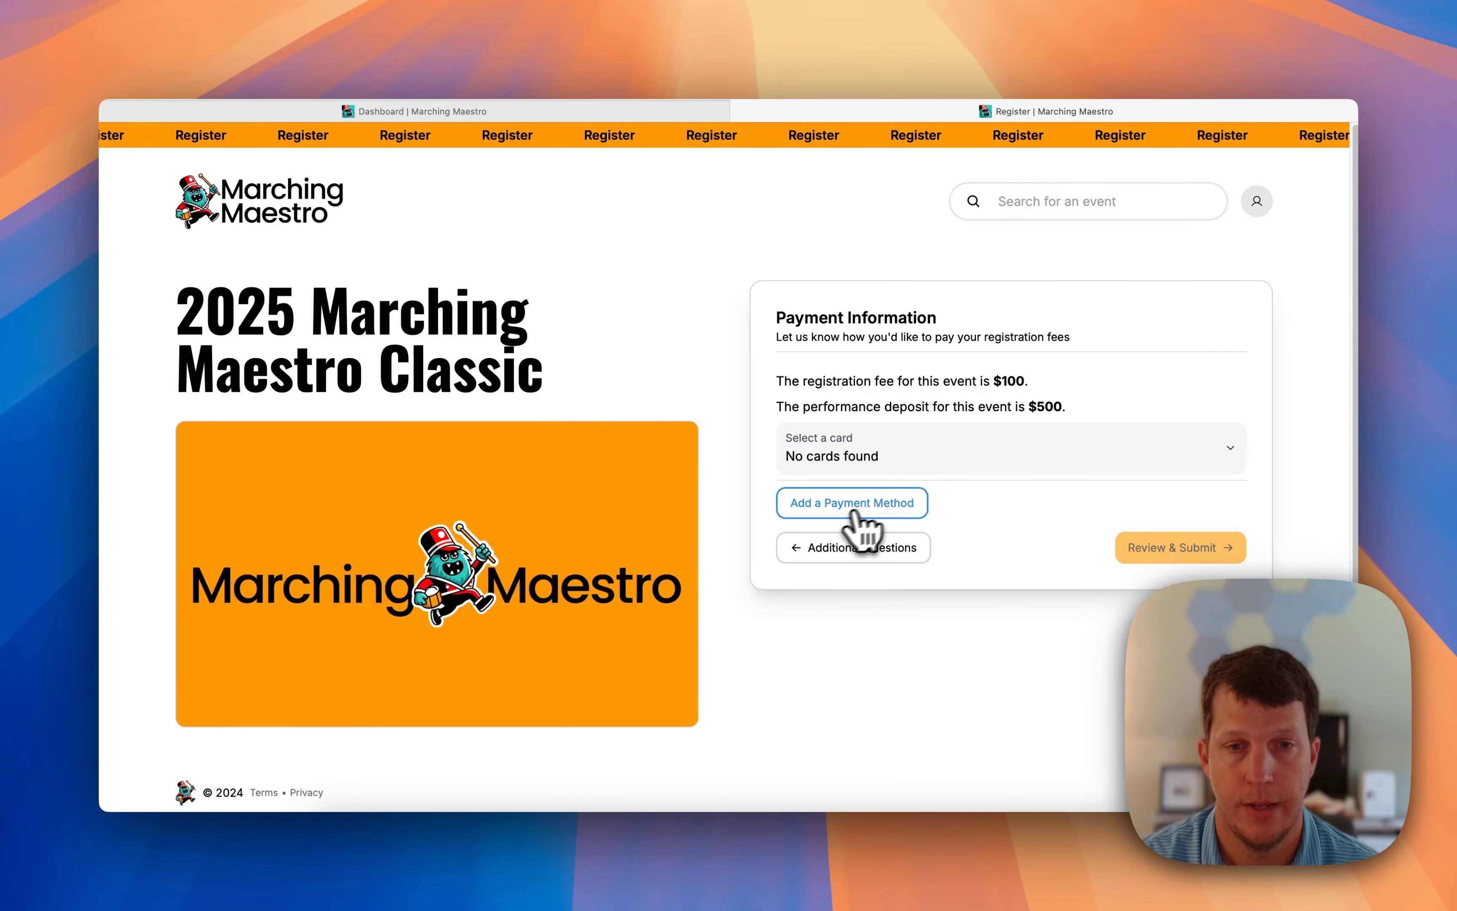
Add and save a VISA card with its number, expiration date, security code and billing ZIP.
{"action": "left_click", "coordinate": [833, 506]}
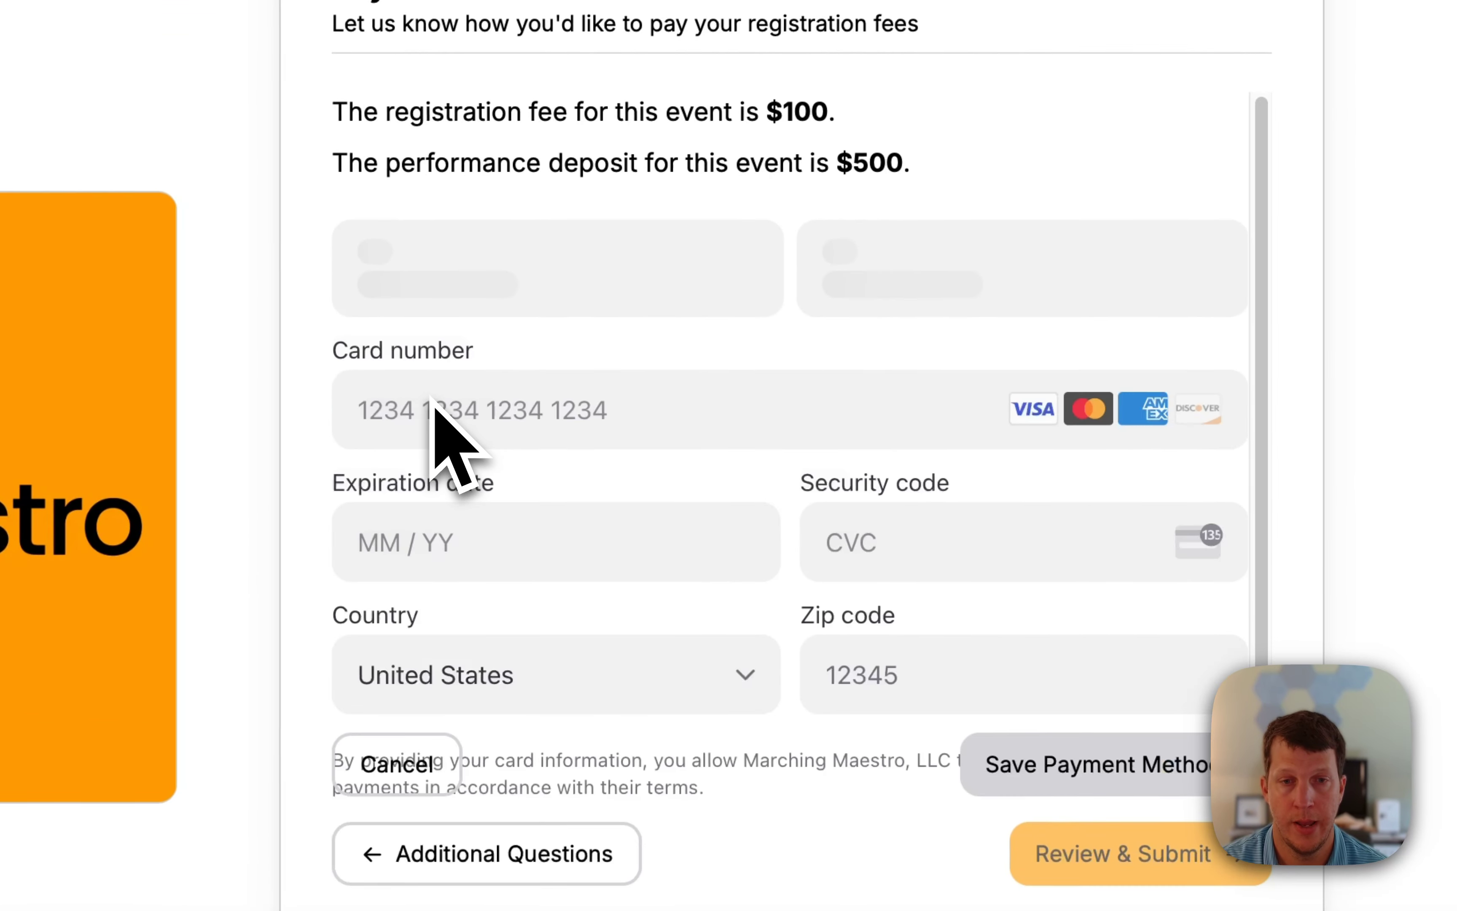
{"action": "left_click", "coordinate": [453, 409]}
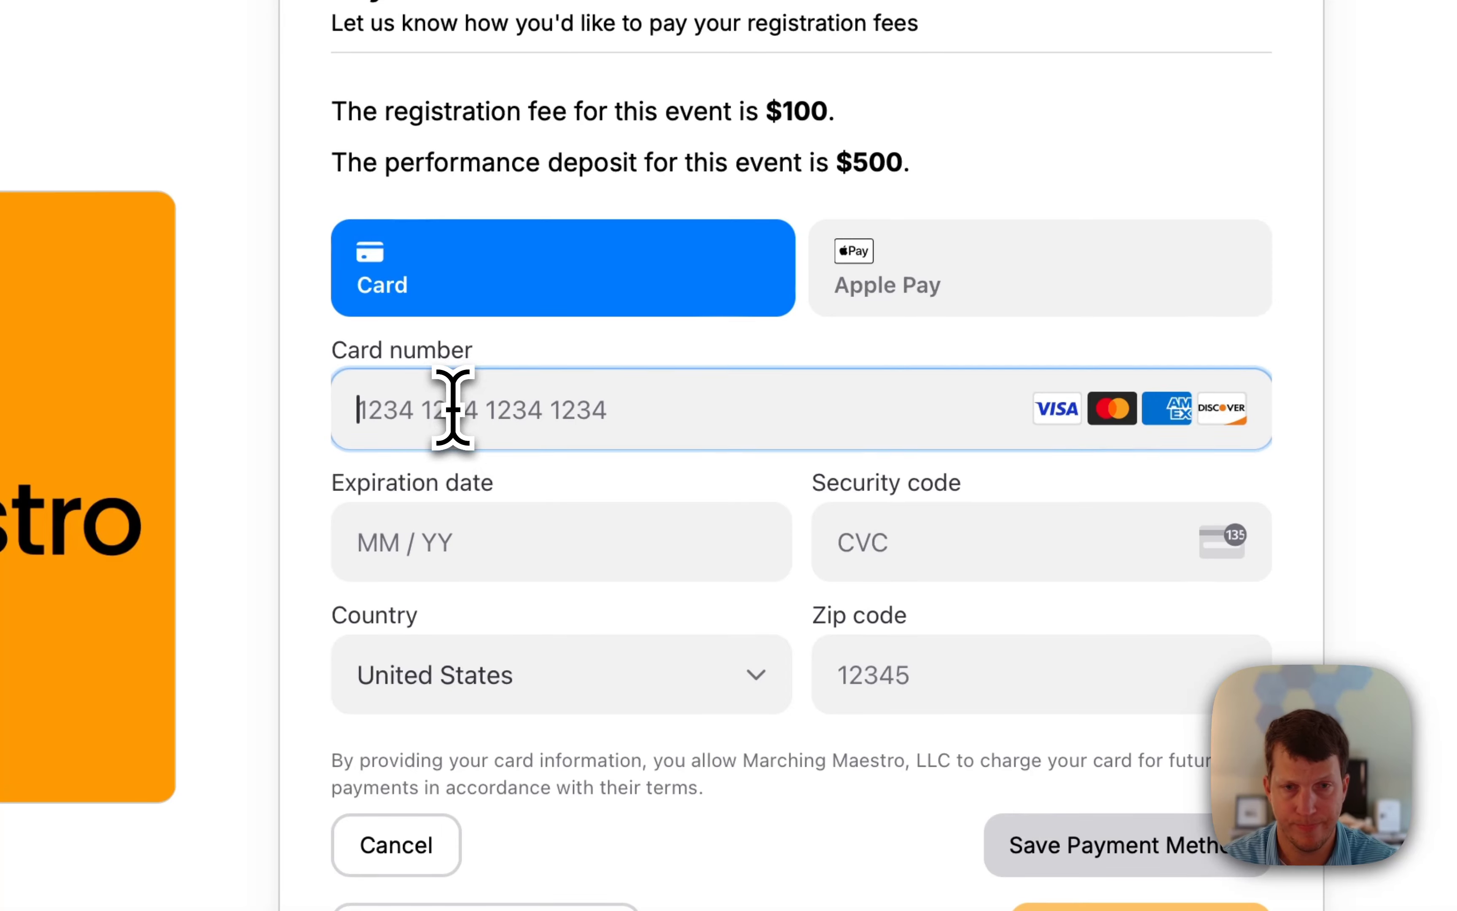
{"action": "type", "text": "42424"}
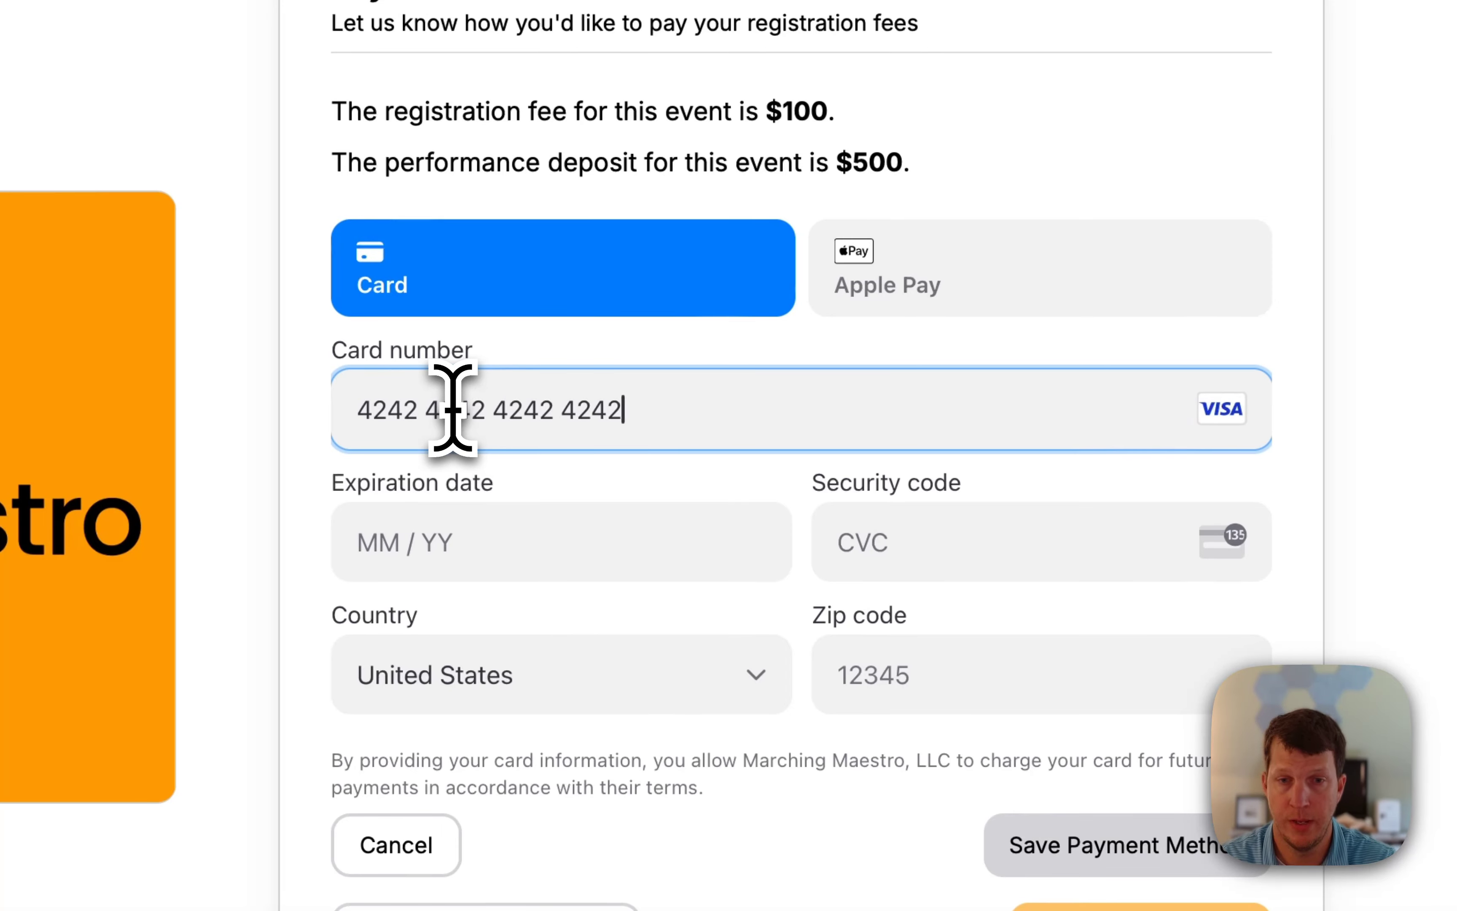
{"action": "left_click", "coordinate": [466, 563]}
{"action": "type", "text": "0555"}
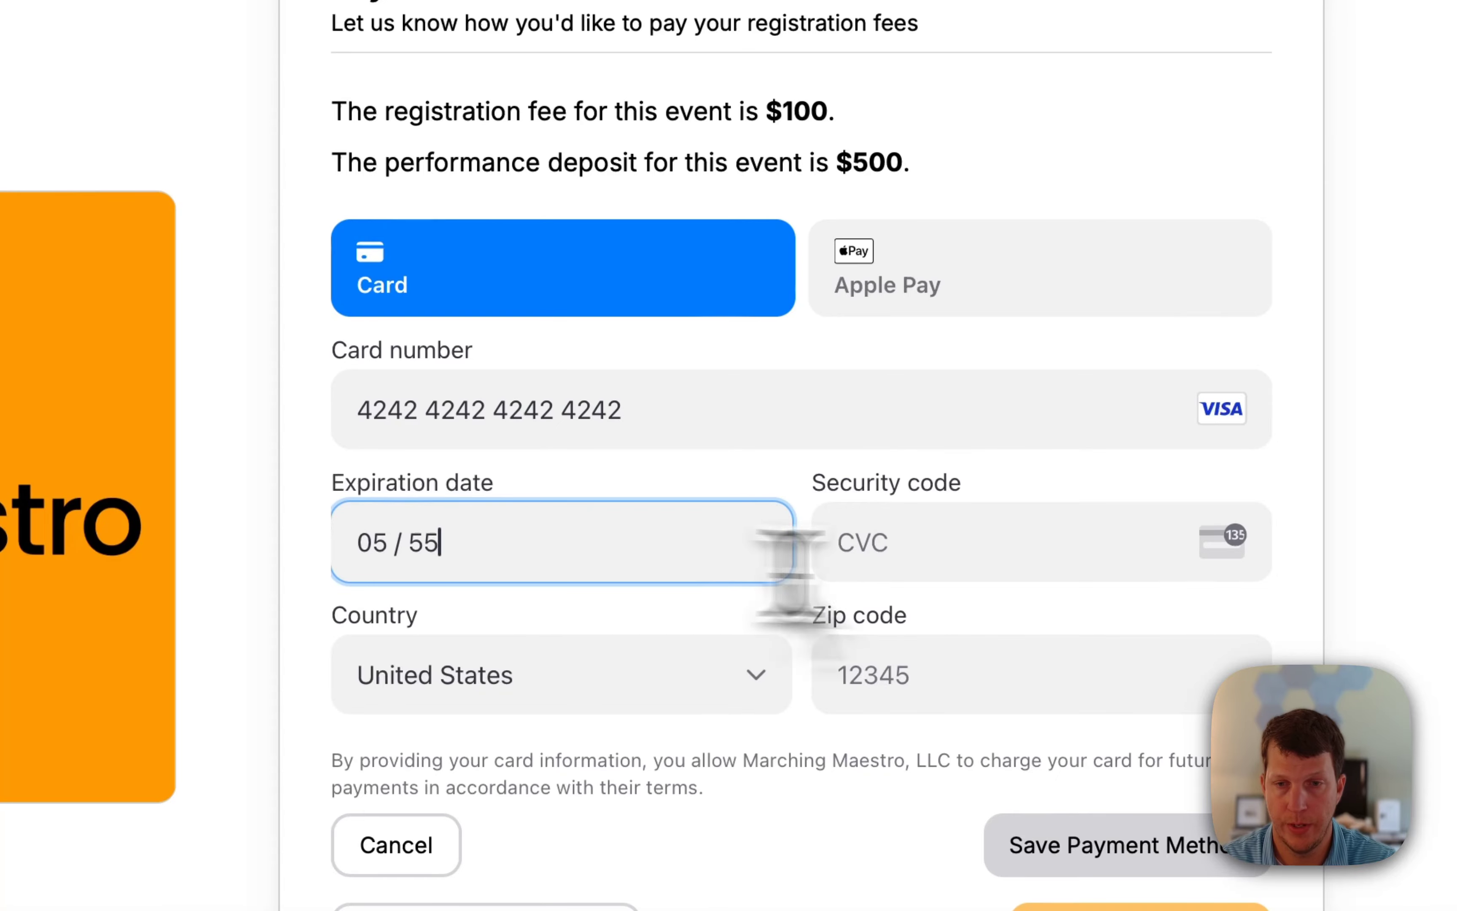
{"action": "left_click", "coordinate": [855, 543]}
{"action": "type", "text": "555"}
{"action": "left_click", "coordinate": [930, 668]}
{"action": "type", "text": "55555"}
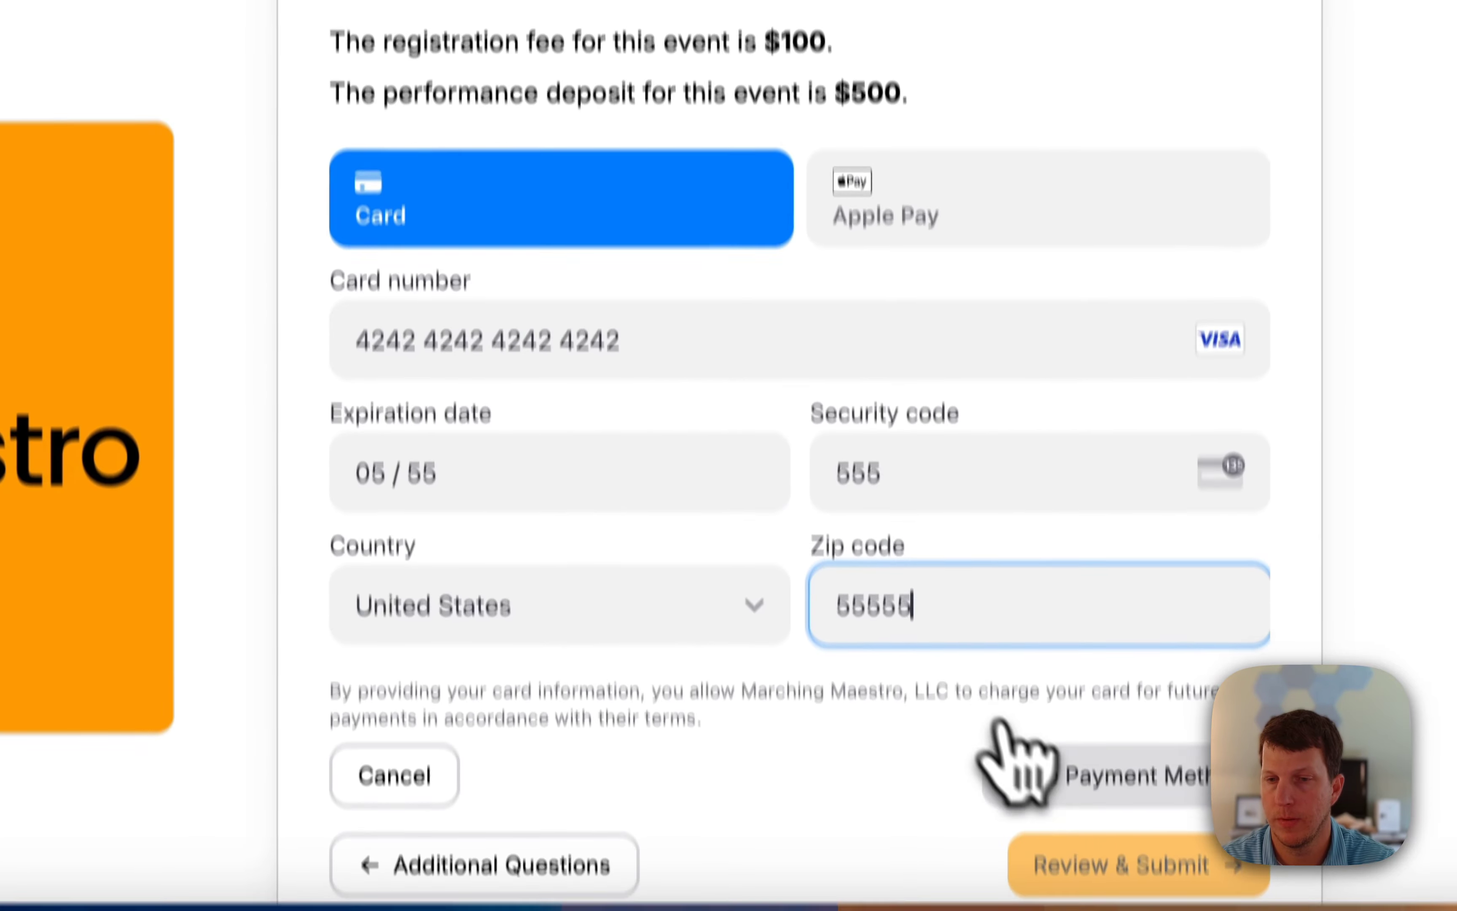
{"action": "left_click", "coordinate": [1042, 855]}
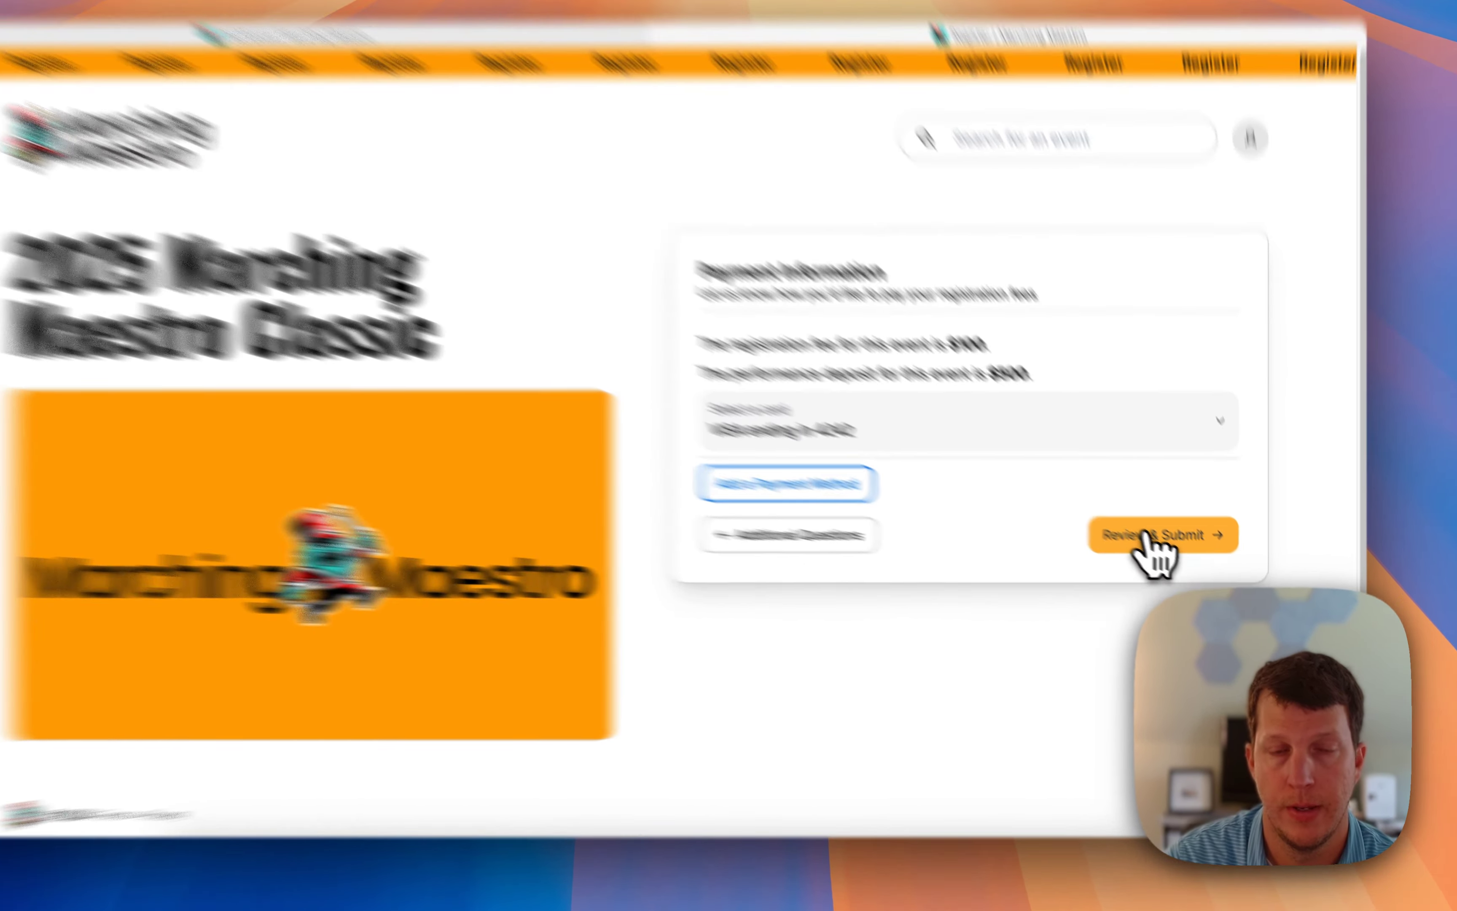
Look over the registration summary and submit it to the event host.
{"action": "left_click", "coordinate": [1165, 549]}
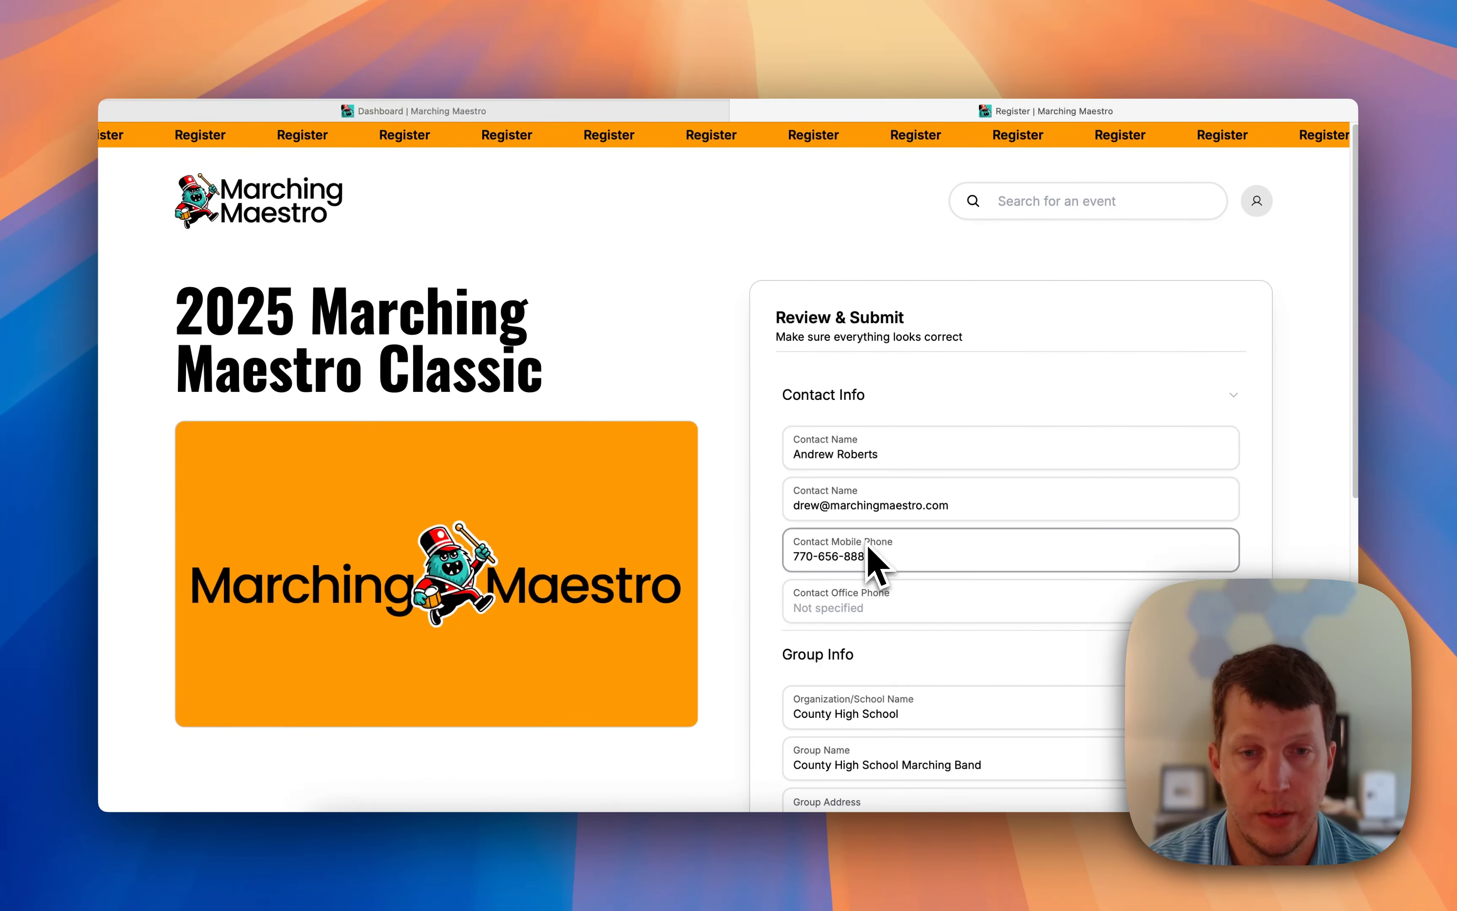
{"action": "scroll", "coordinate": [876, 563], "scroll_direction": "down", "scroll_amount": 5}
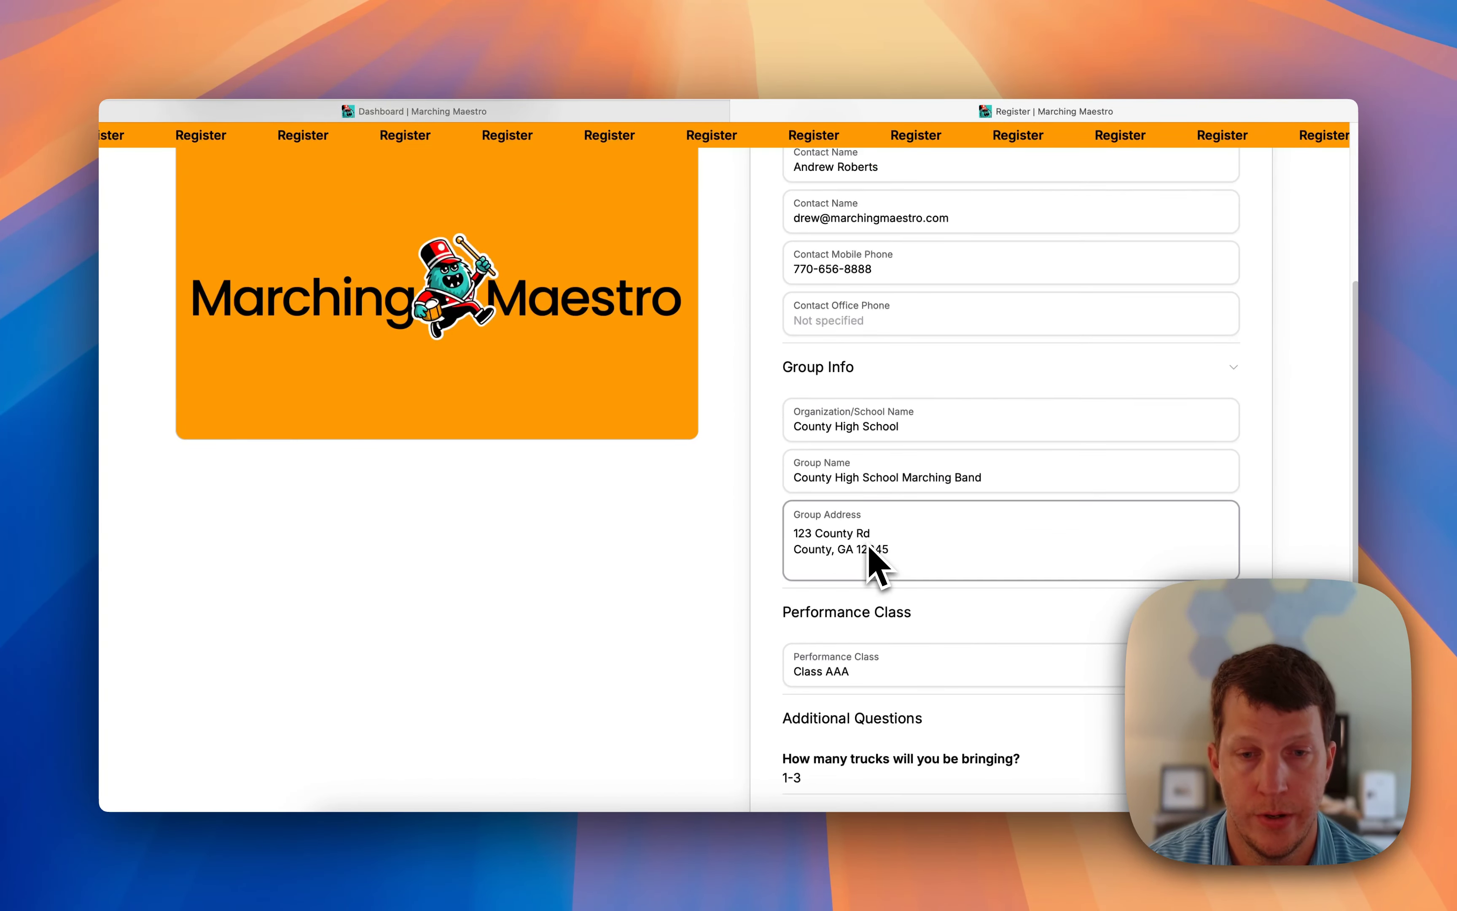
{"action": "scroll", "coordinate": [871, 554], "scroll_direction": "down", "scroll_amount": 3}
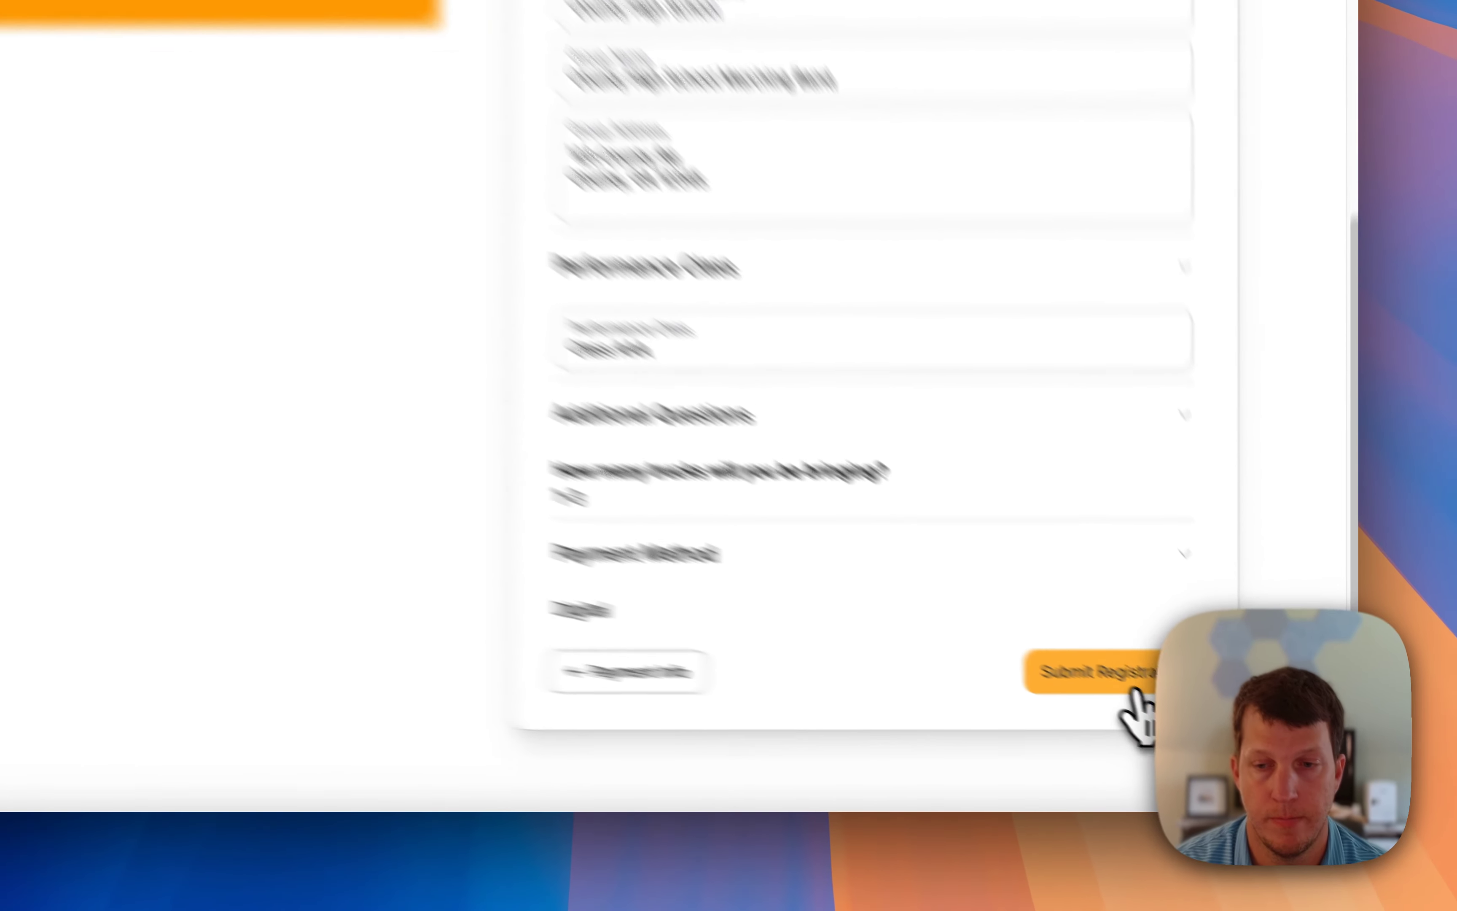
{"action": "left_click", "coordinate": [1165, 714]}
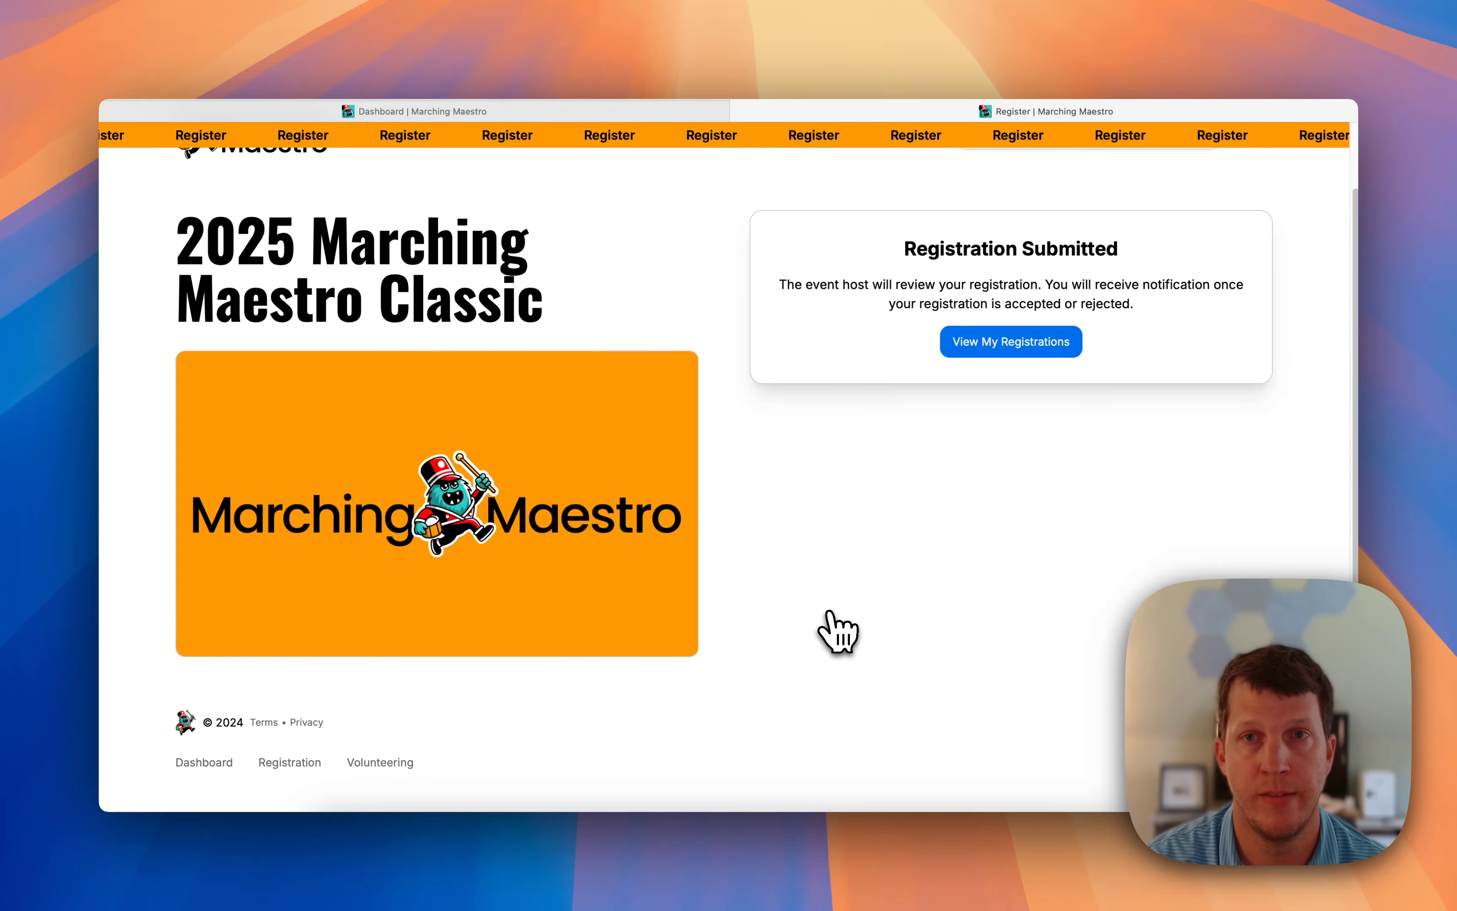
Show the host's Registrants list with County High School Marching Band marked Pending.
{"action": "left_click", "coordinate": [476, 112]}
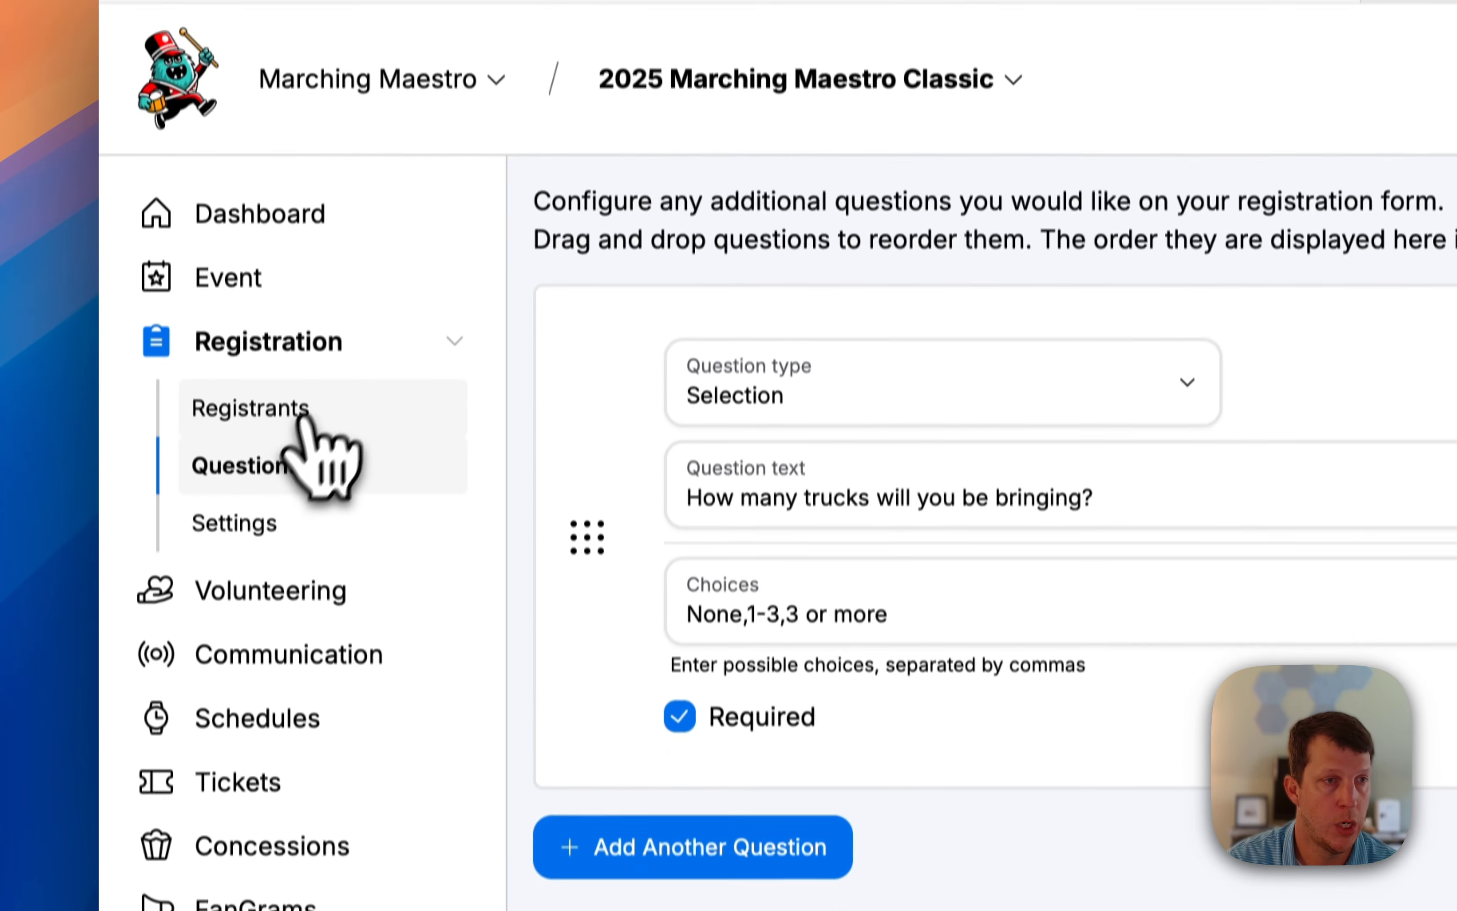
{"action": "left_click", "coordinate": [258, 375]}
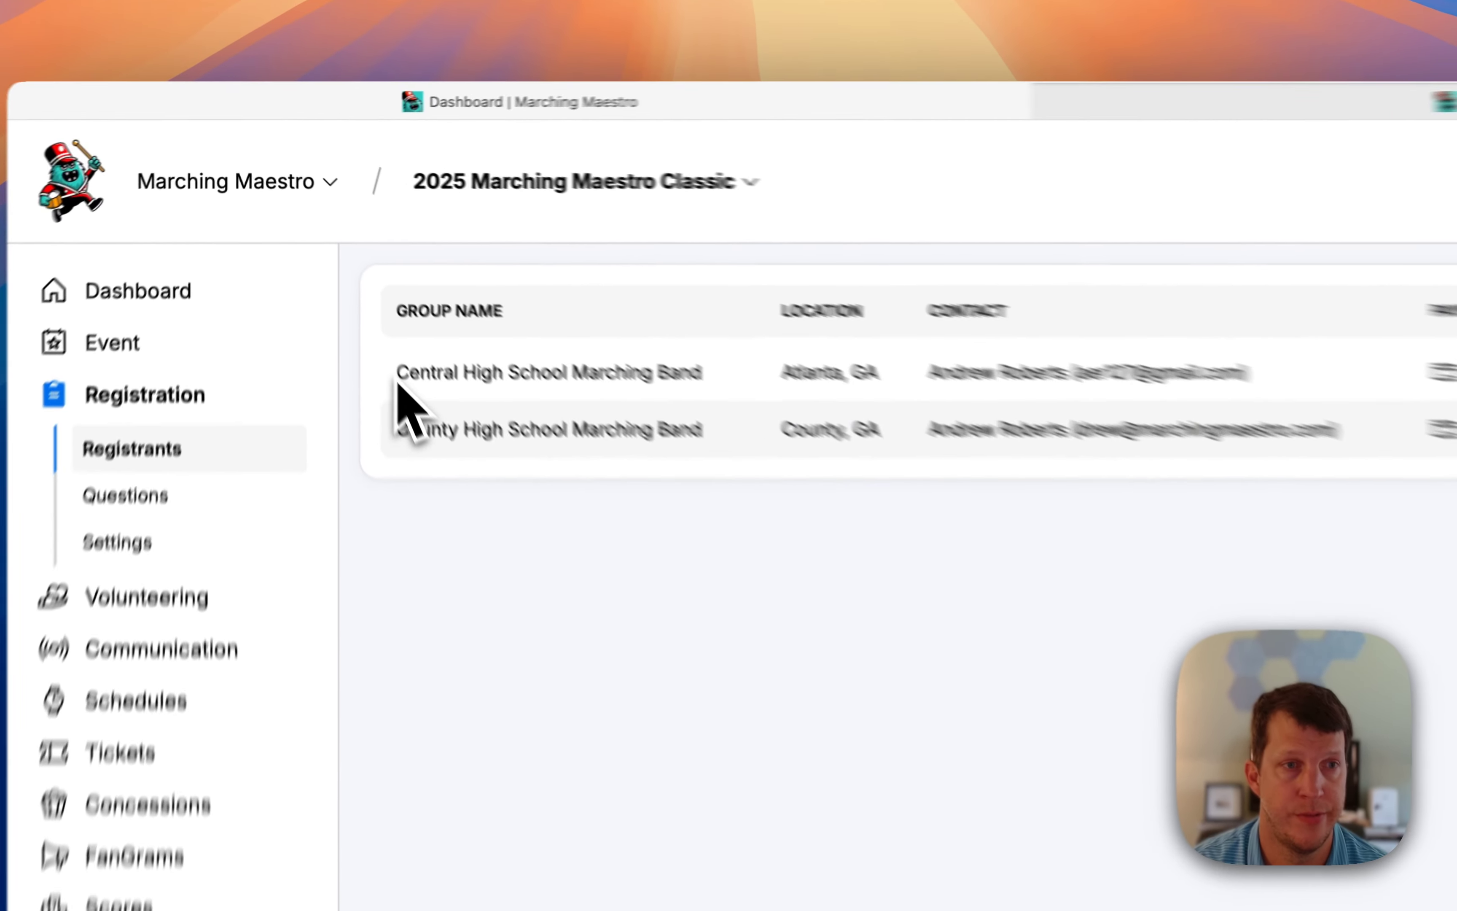
Review County High School Marching Band's registration details and begin rejecting it.
{"action": "left_click_drag", "start_coordinate": [341, 283], "coordinate": [523, 280]}
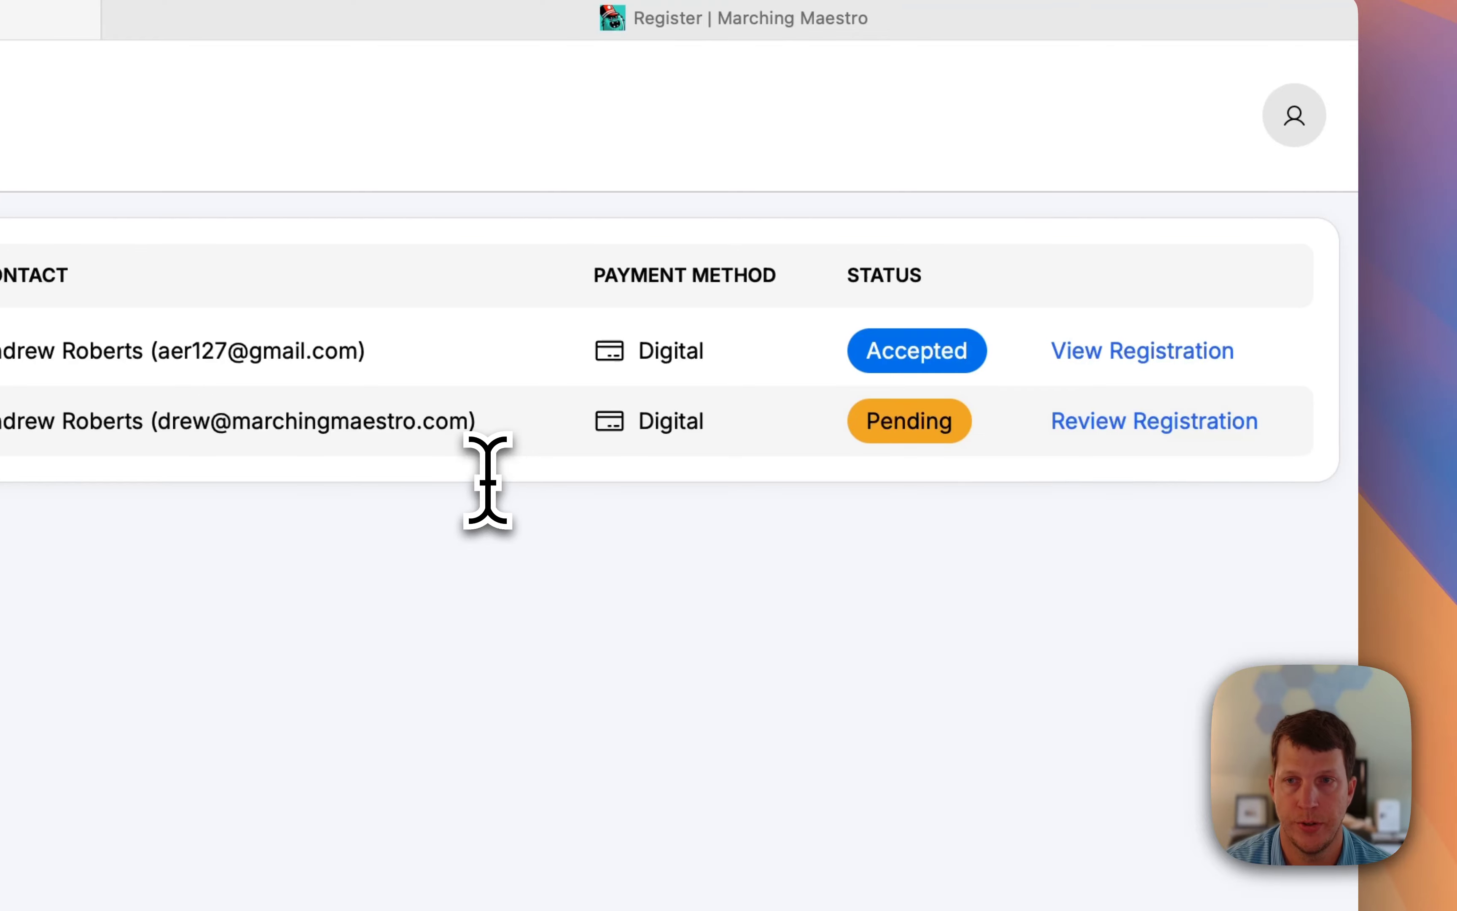
{"action": "left_click", "coordinate": [1084, 423]}
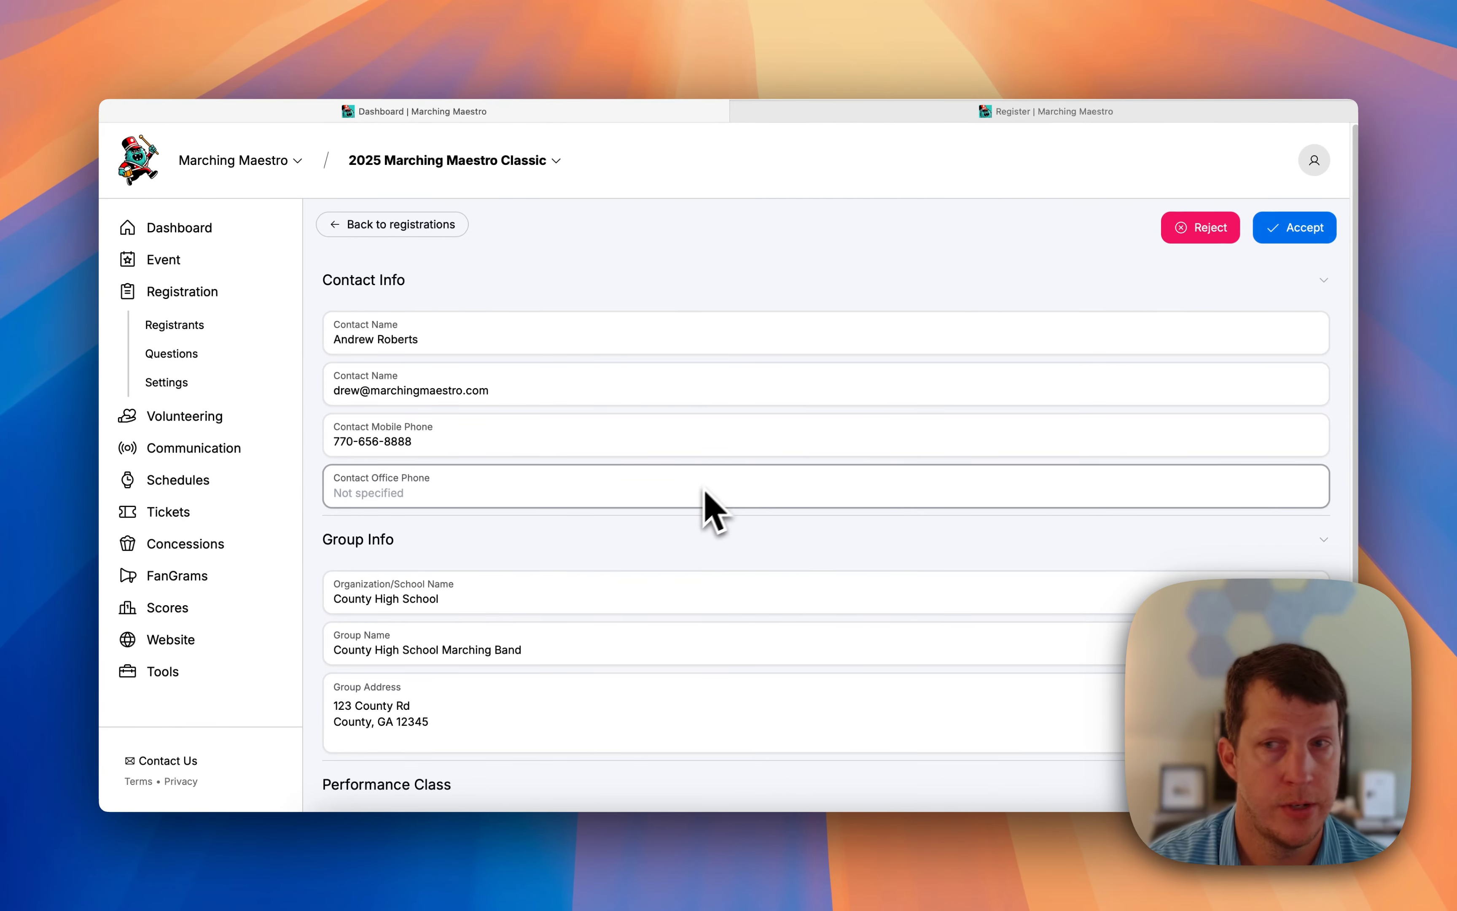
{"action": "scroll", "coordinate": [1358, 313], "scroll_direction": "down", "scroll_amount": 1}
{"action": "left_click_drag", "start_coordinate": [1357, 312], "coordinate": [1335, 503]}
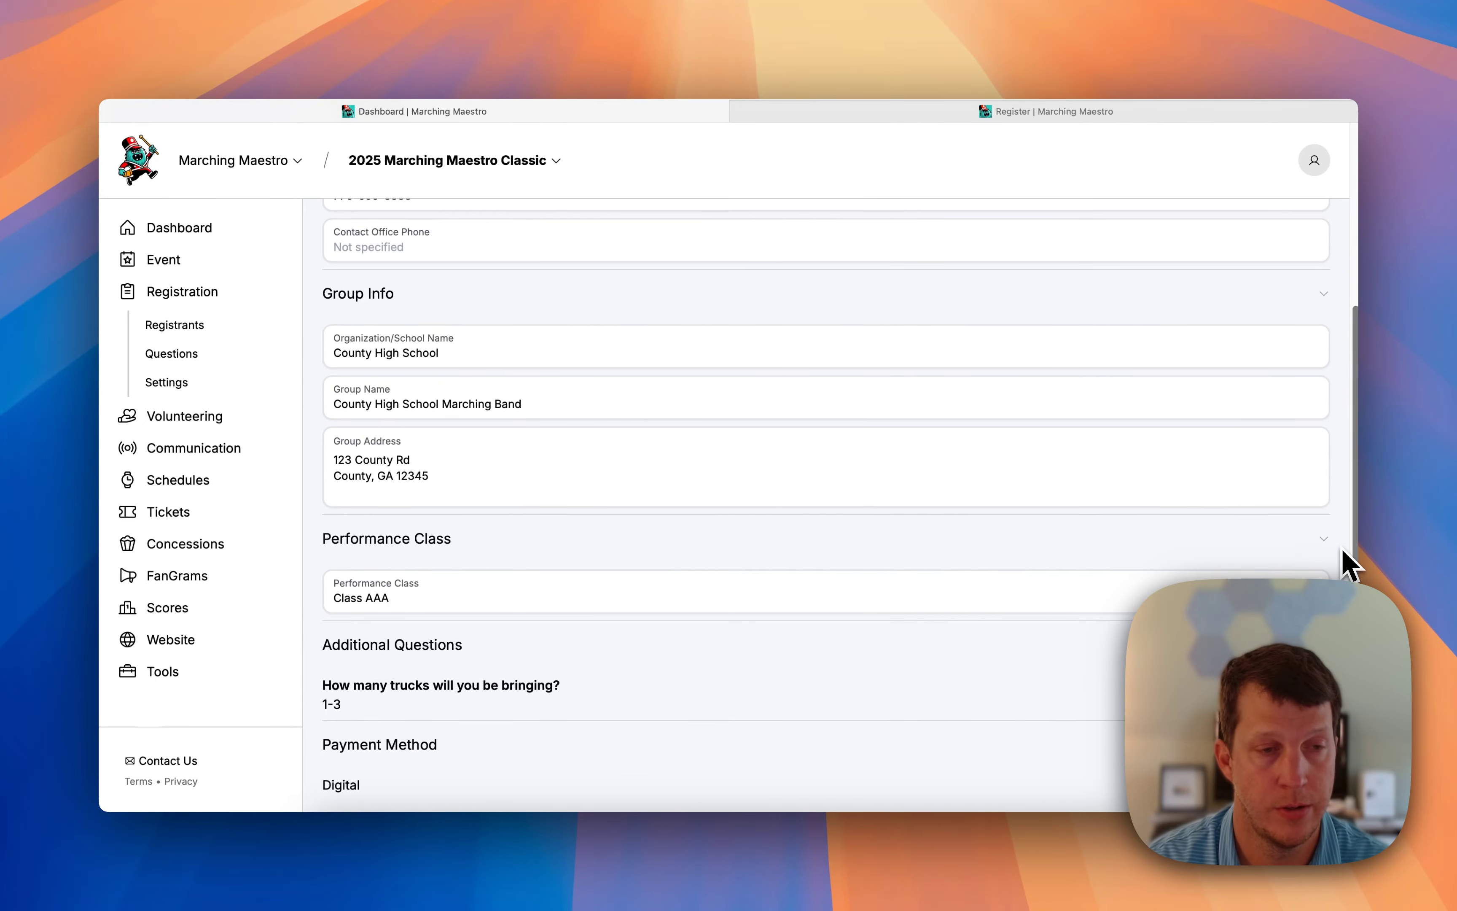
{"action": "left_click_drag", "start_coordinate": [1342, 539], "coordinate": [1368, 300]}
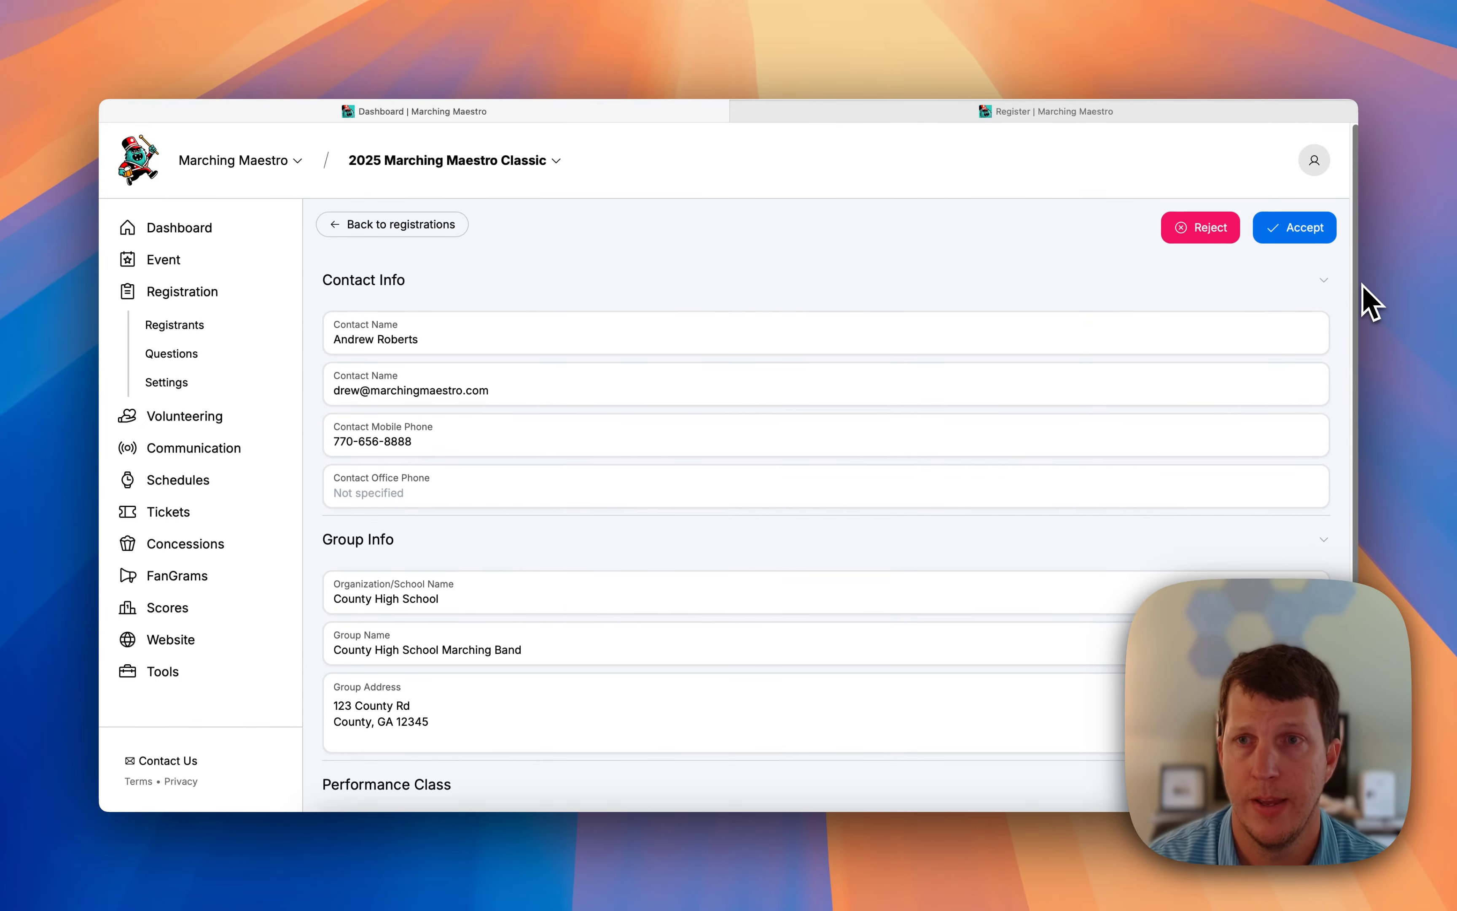
{"action": "left_click", "coordinate": [1198, 238]}
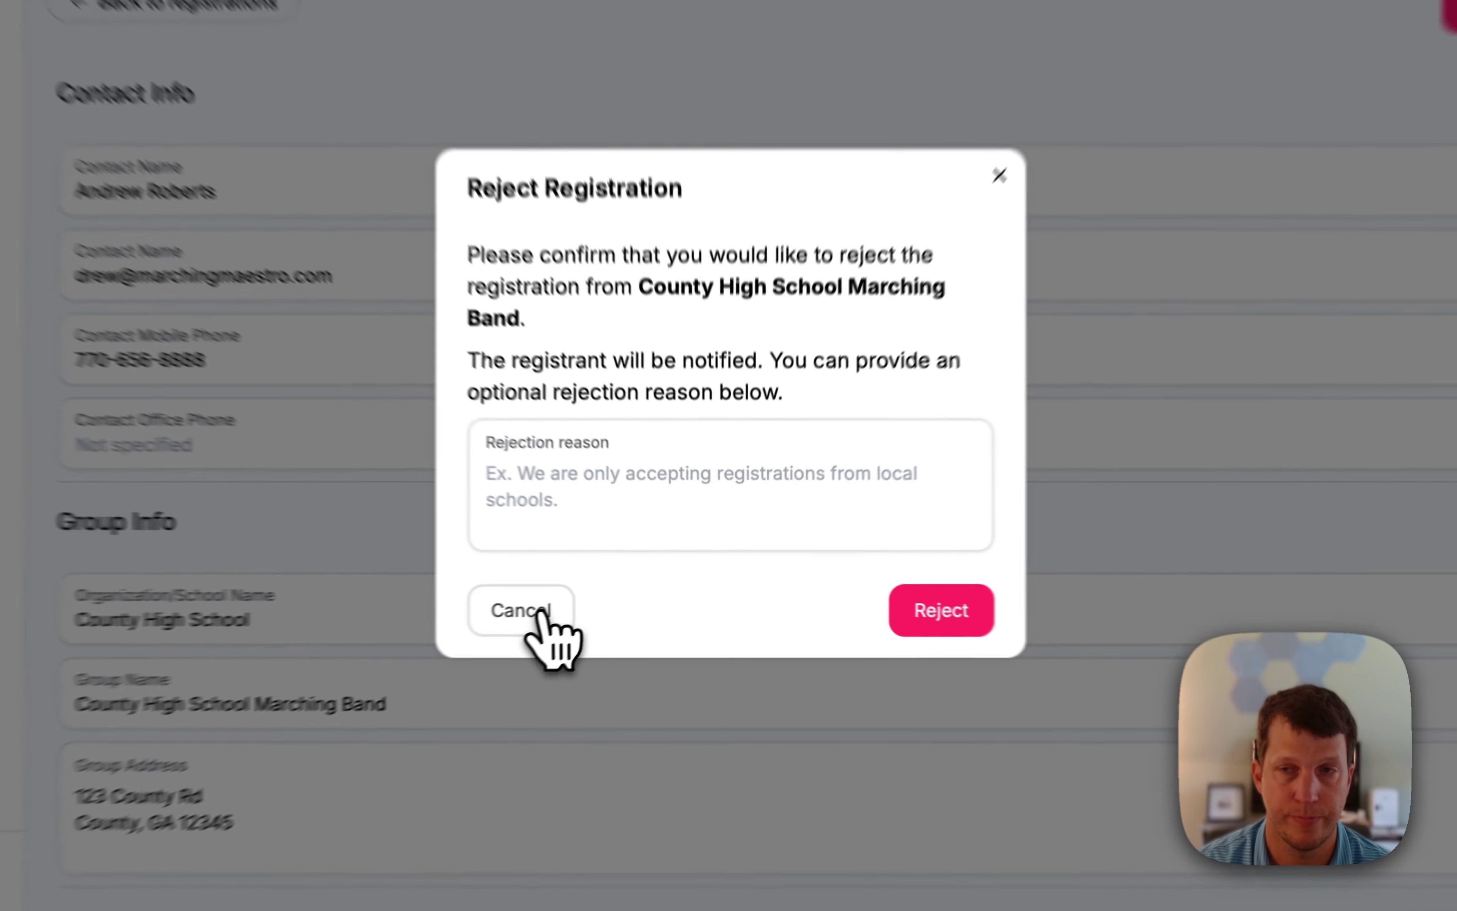
Cancel the rejection, then accept County's registration and charge their card after acknowledging.
{"action": "left_click", "coordinate": [603, 593]}
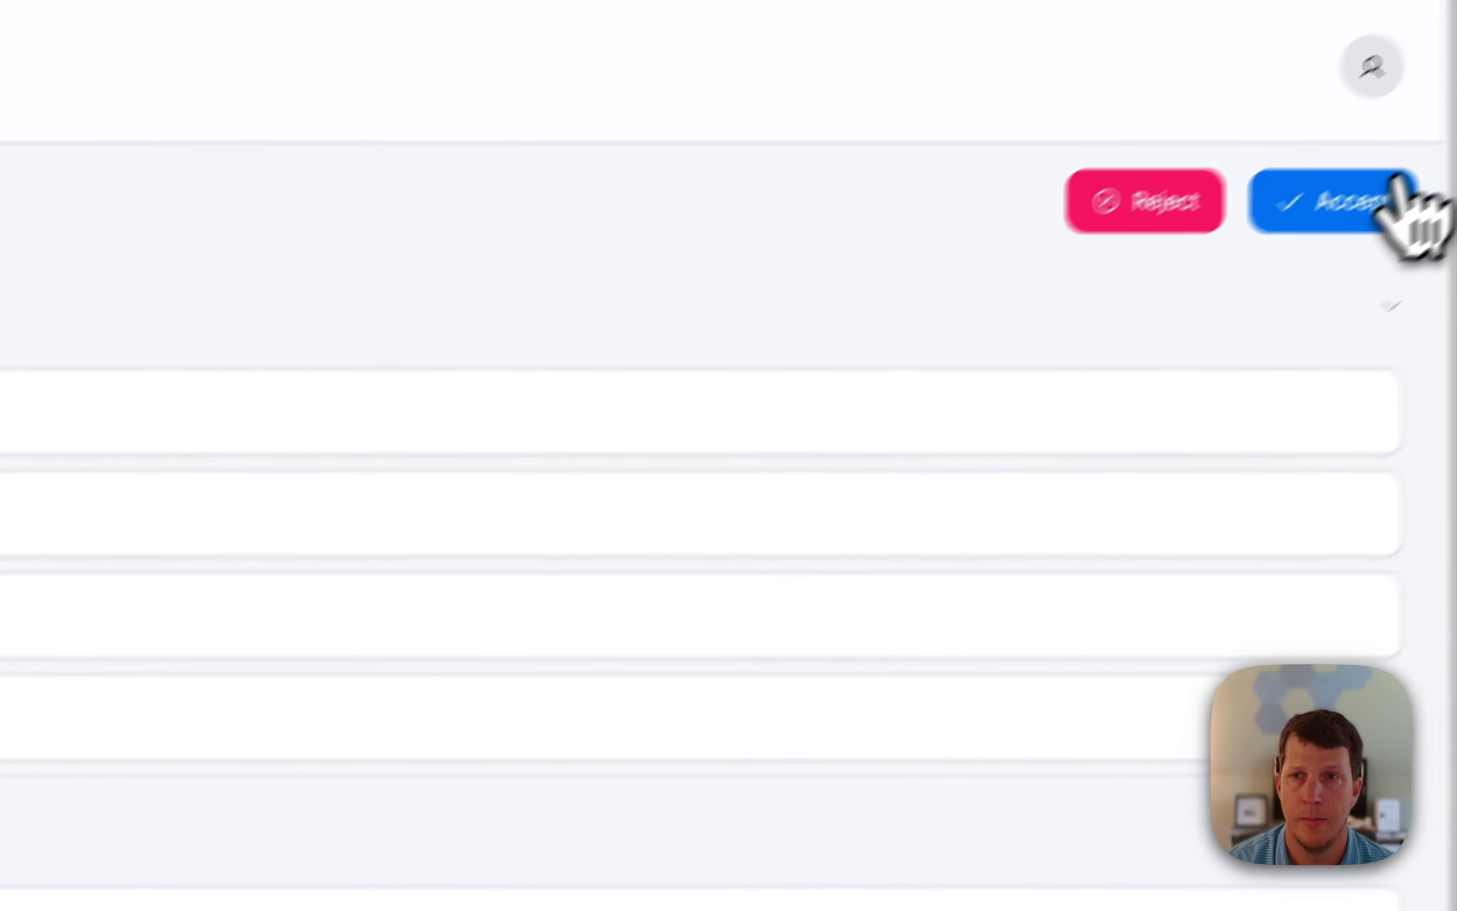
{"action": "left_click", "coordinate": [1277, 266]}
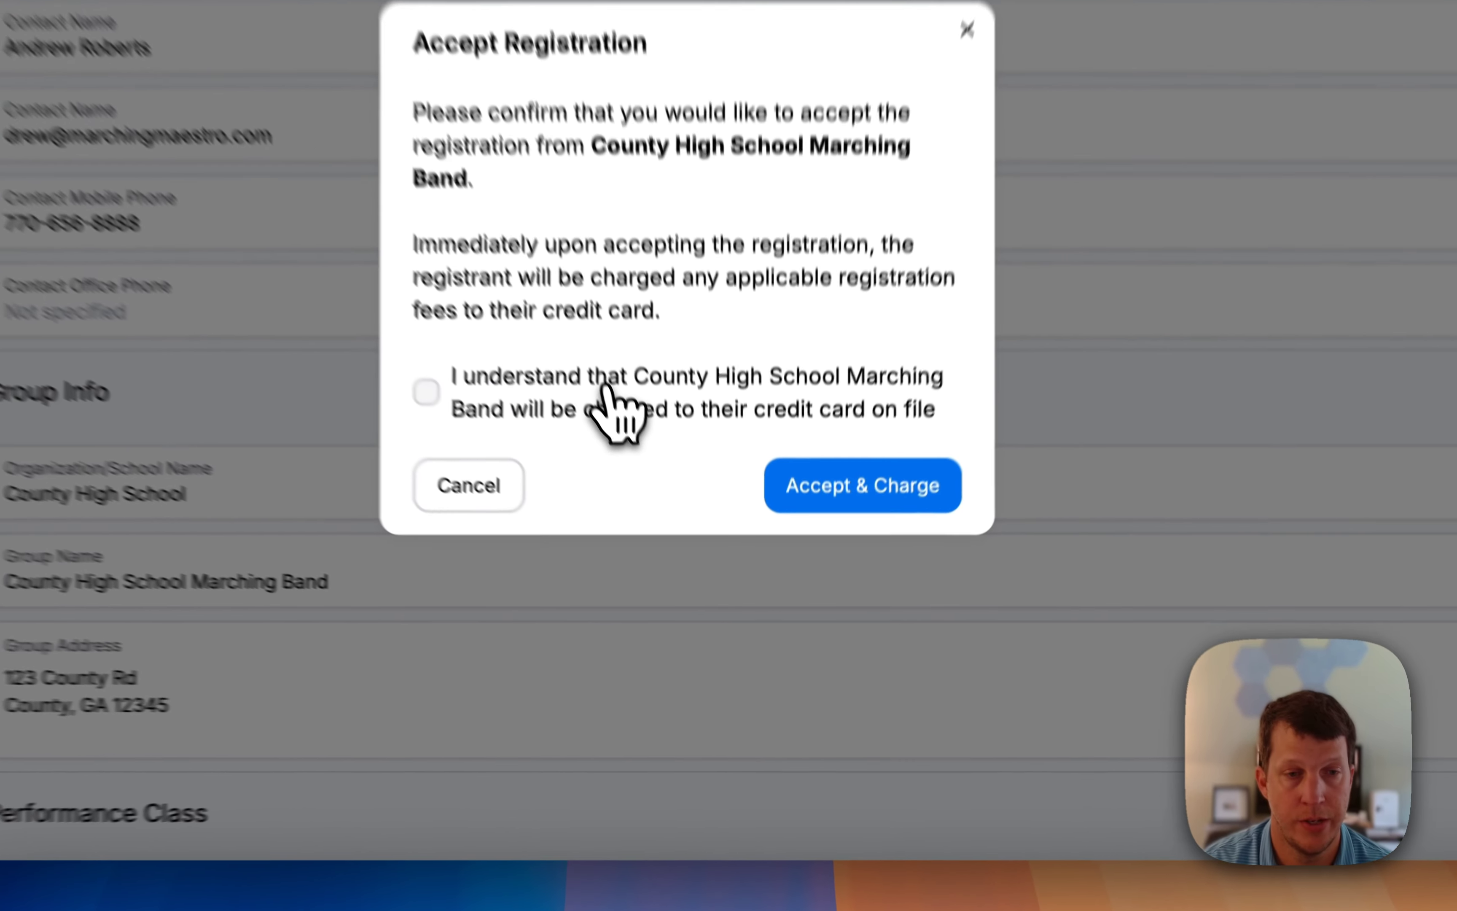
{"action": "left_click", "coordinate": [684, 538]}
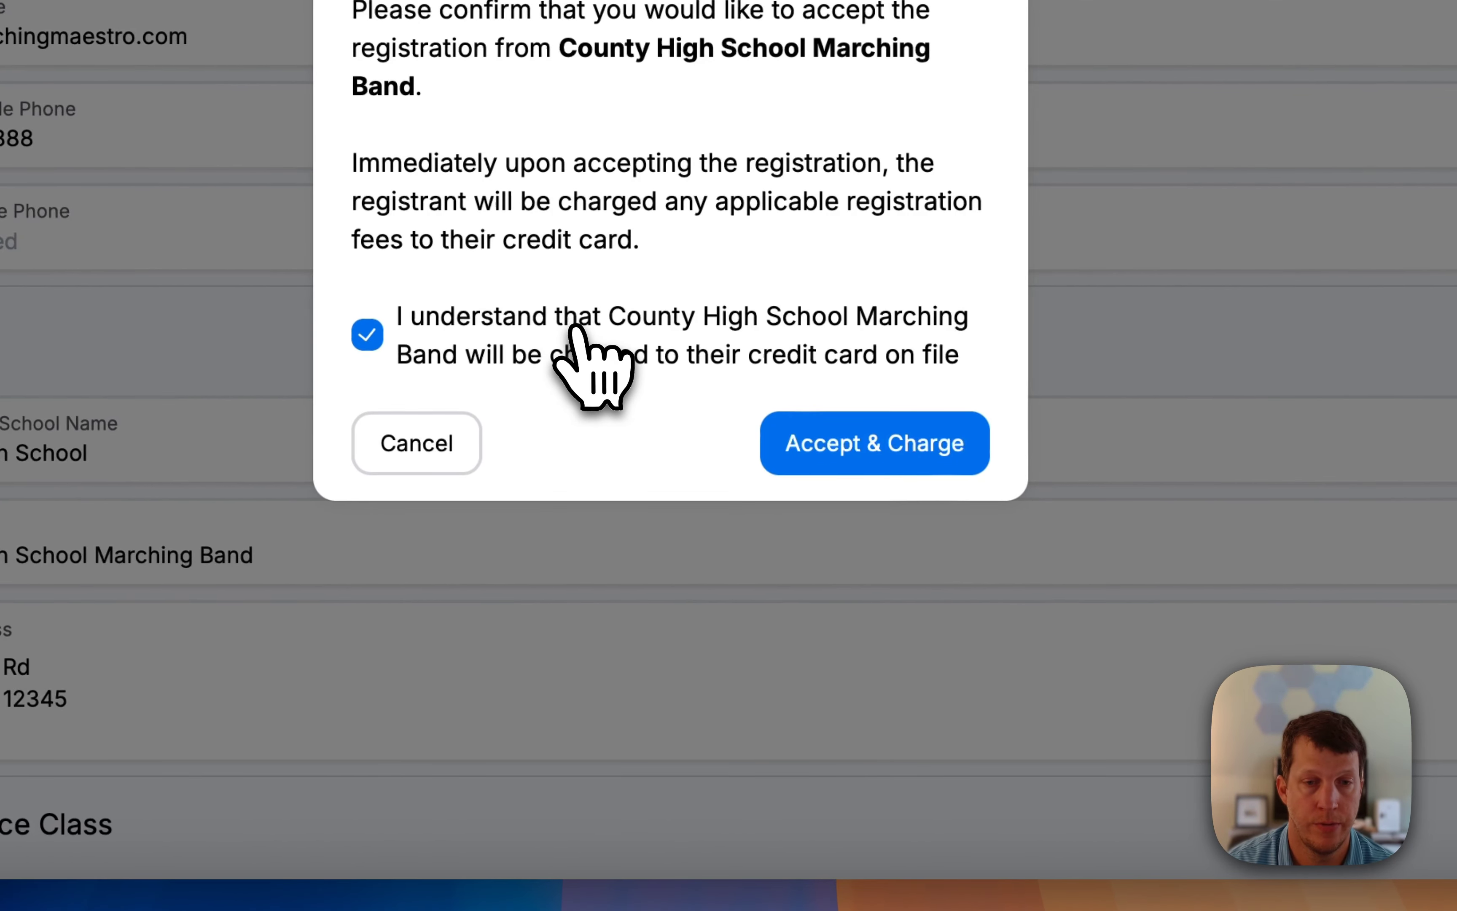
{"action": "left_click", "coordinate": [864, 457]}
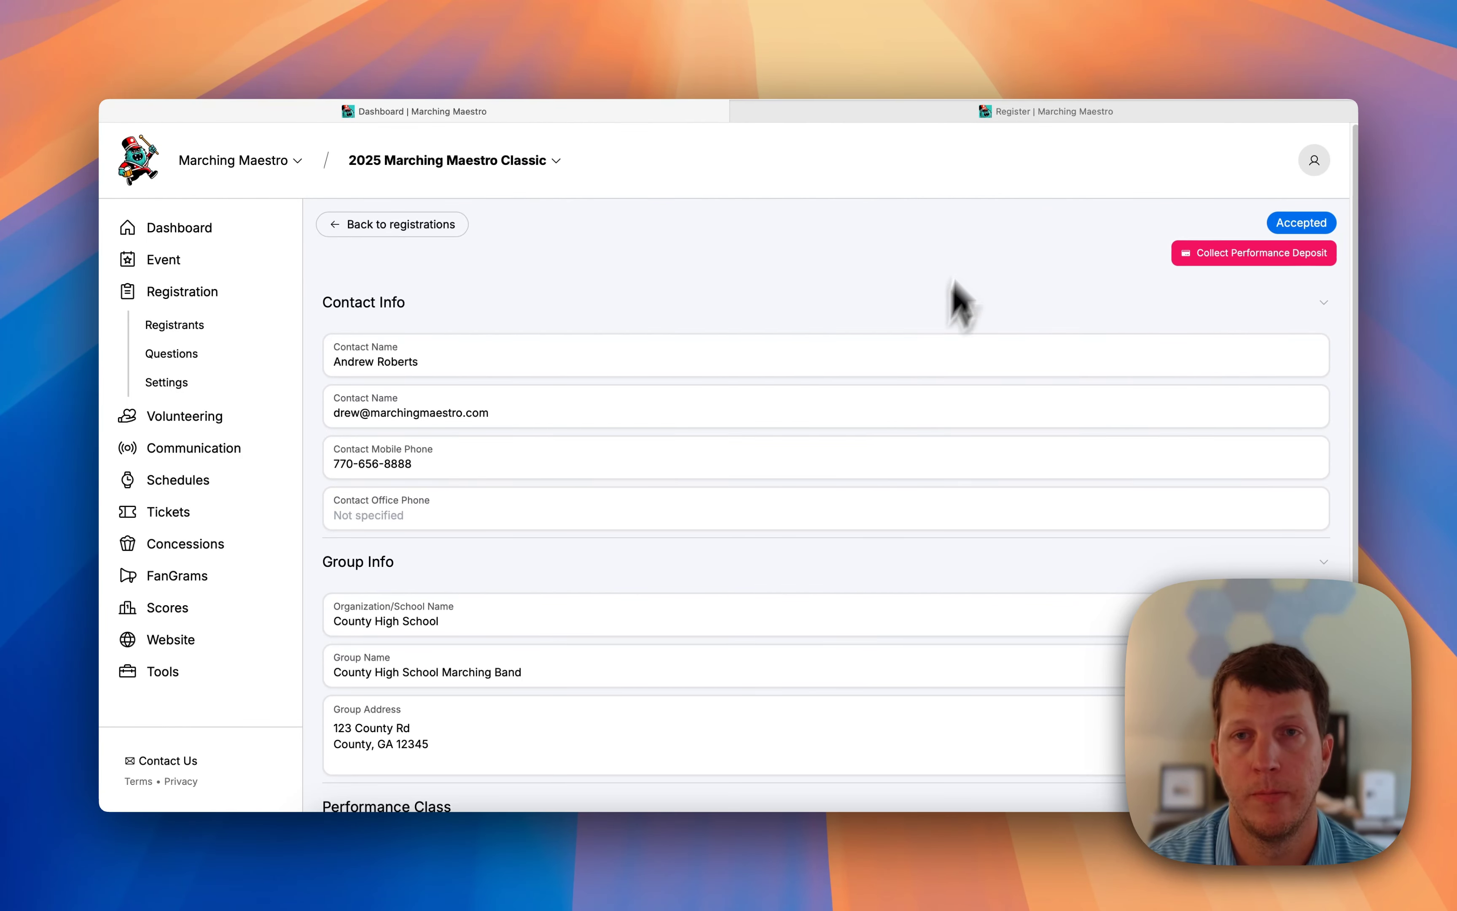
View My Registrations showing the 2025 Marching Maestro Classic entry as Accepted.
{"action": "left_click", "coordinate": [1013, 114]}
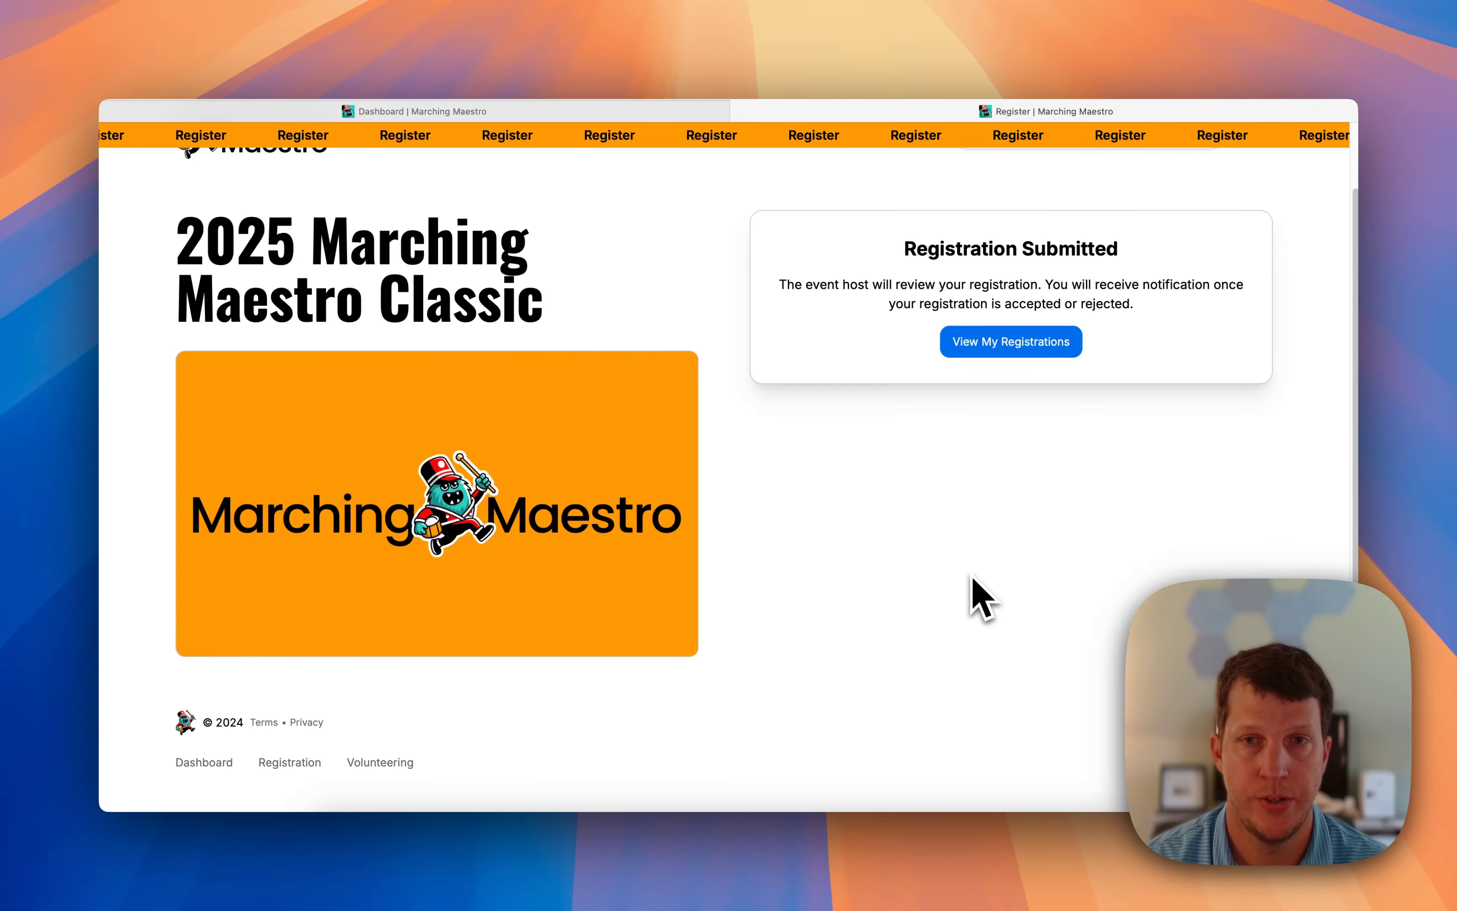
{"action": "left_click", "coordinate": [1015, 343]}
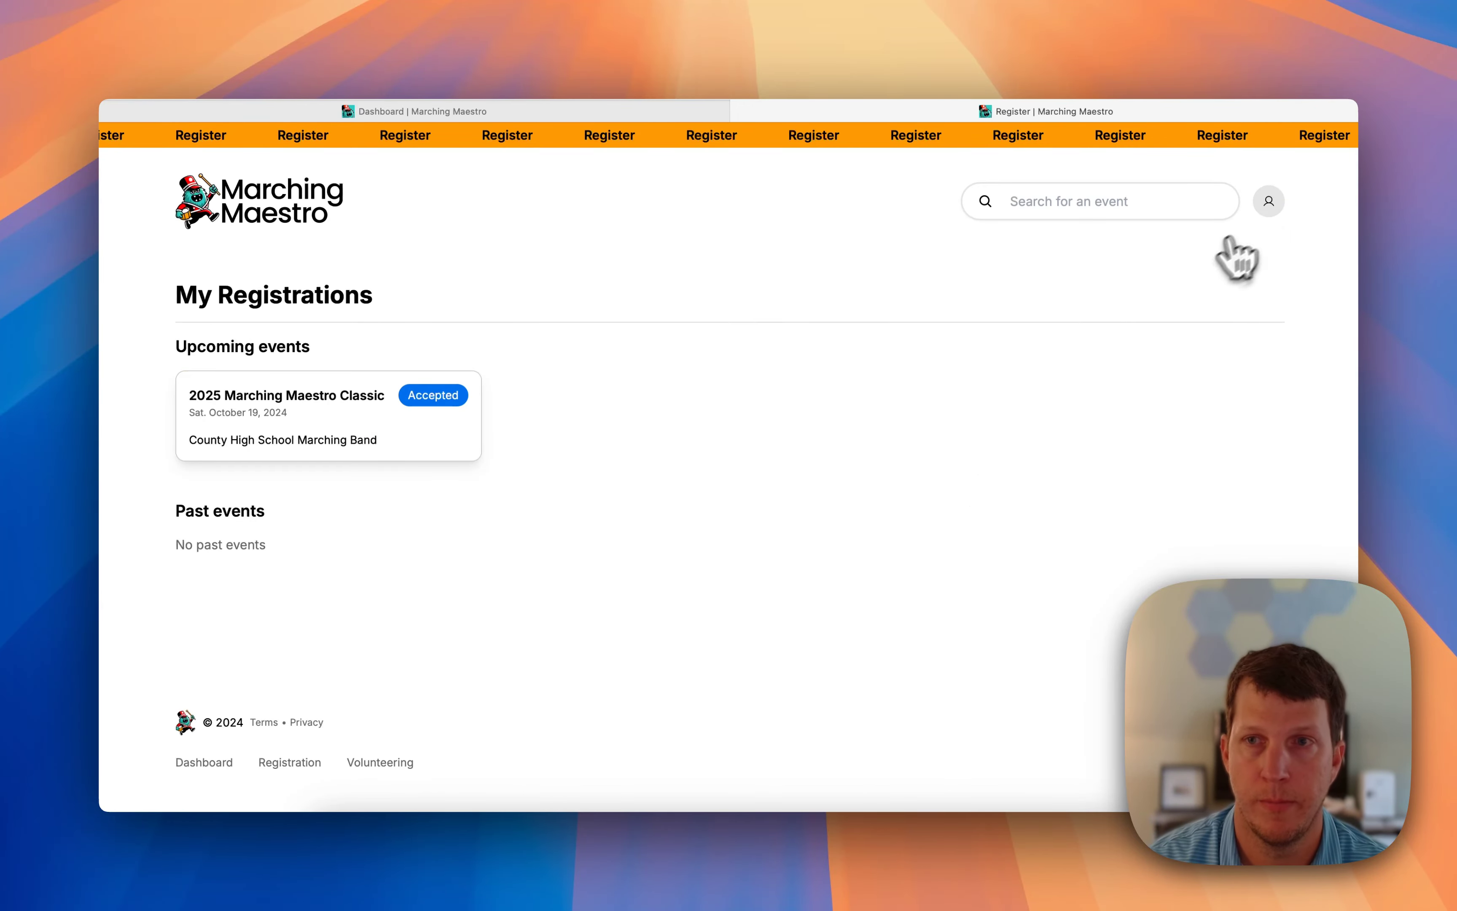
{"action": "left_click", "coordinate": [1269, 202]}
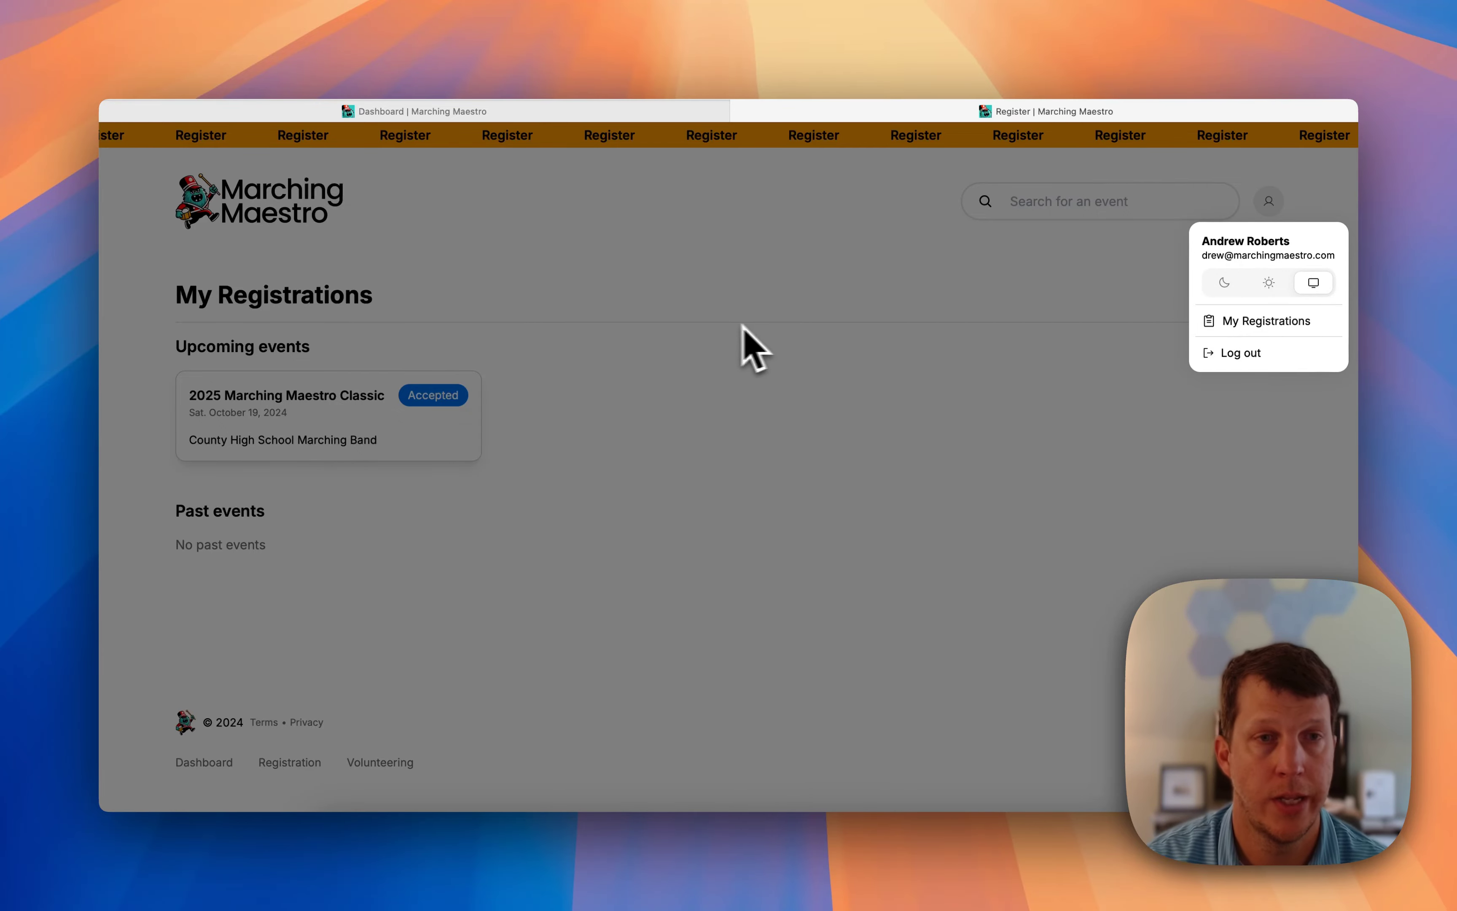
{"action": "left_click", "coordinate": [728, 327]}
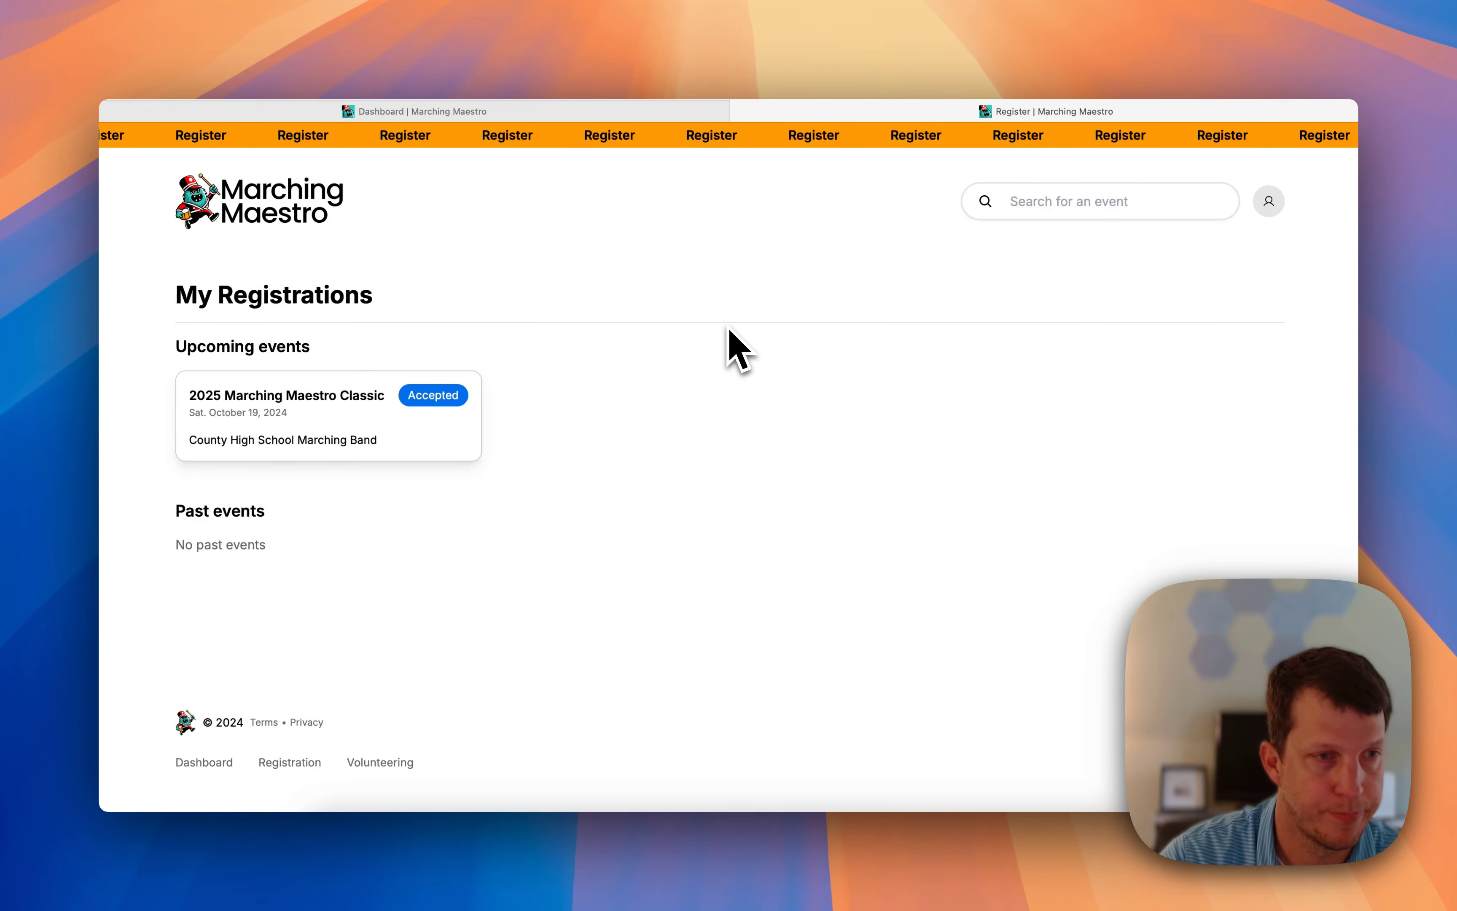